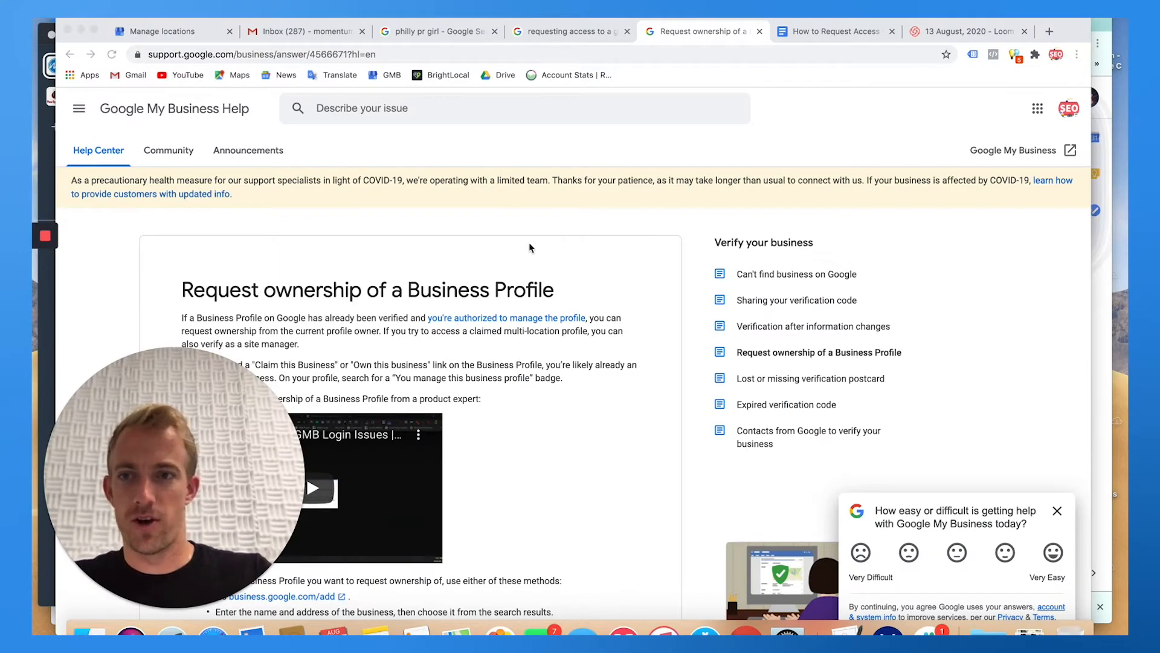
pyautogui.scroll(-1, 528, 255)
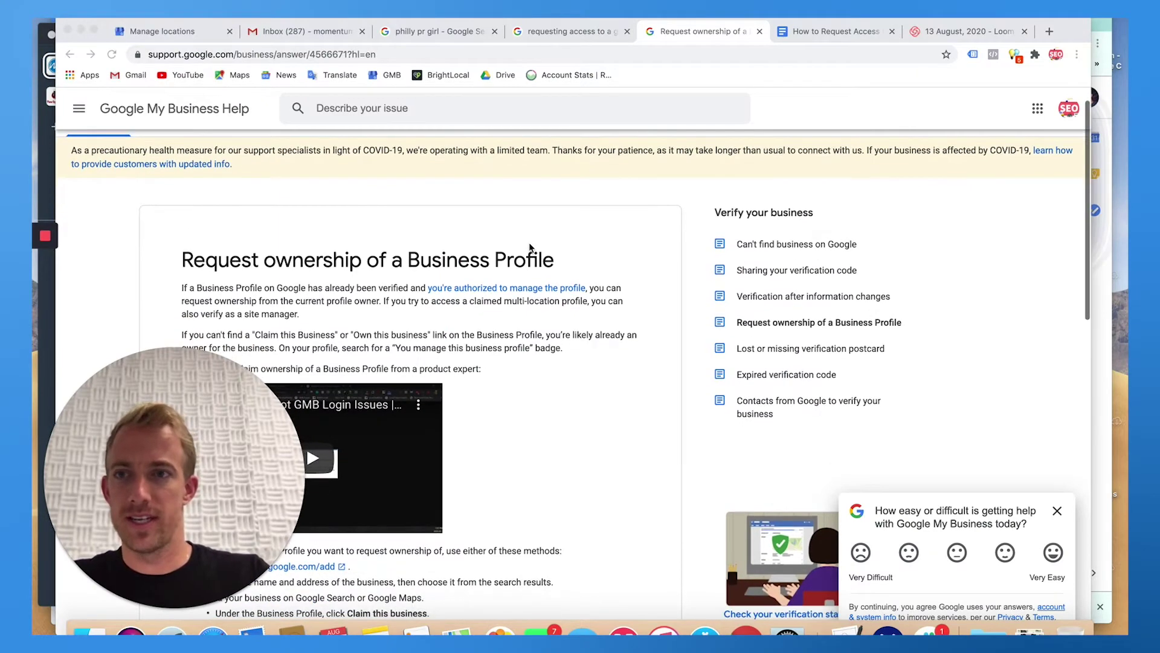
pyautogui.tripleClick(376, 264)
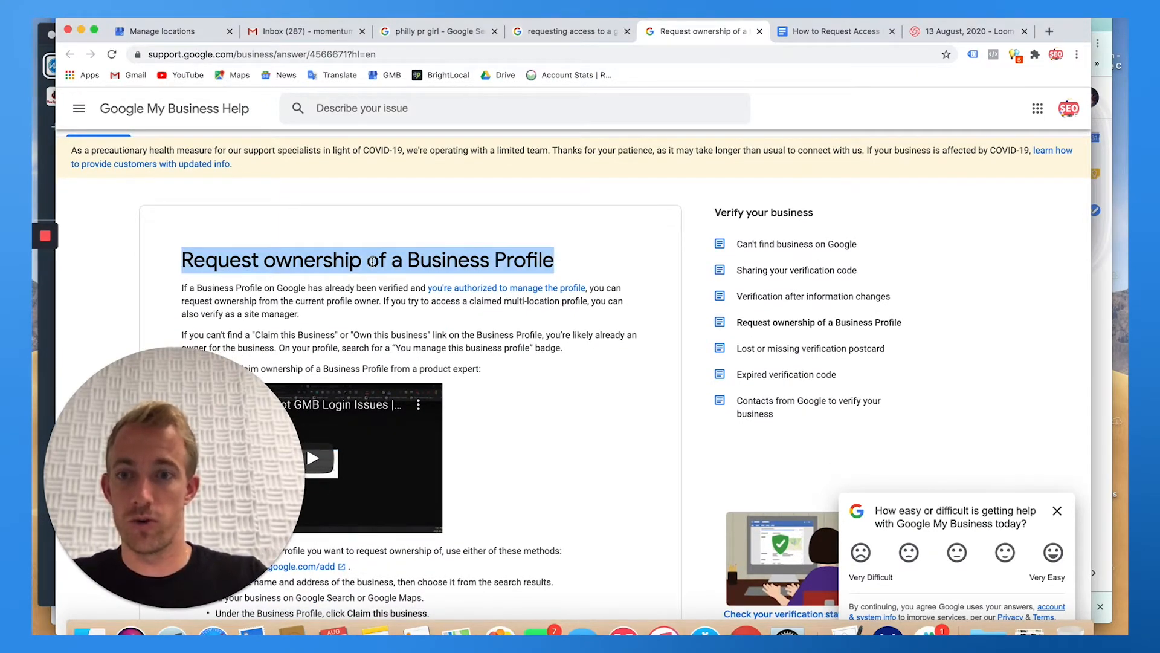
pyautogui.scroll(-4, 411, 261)
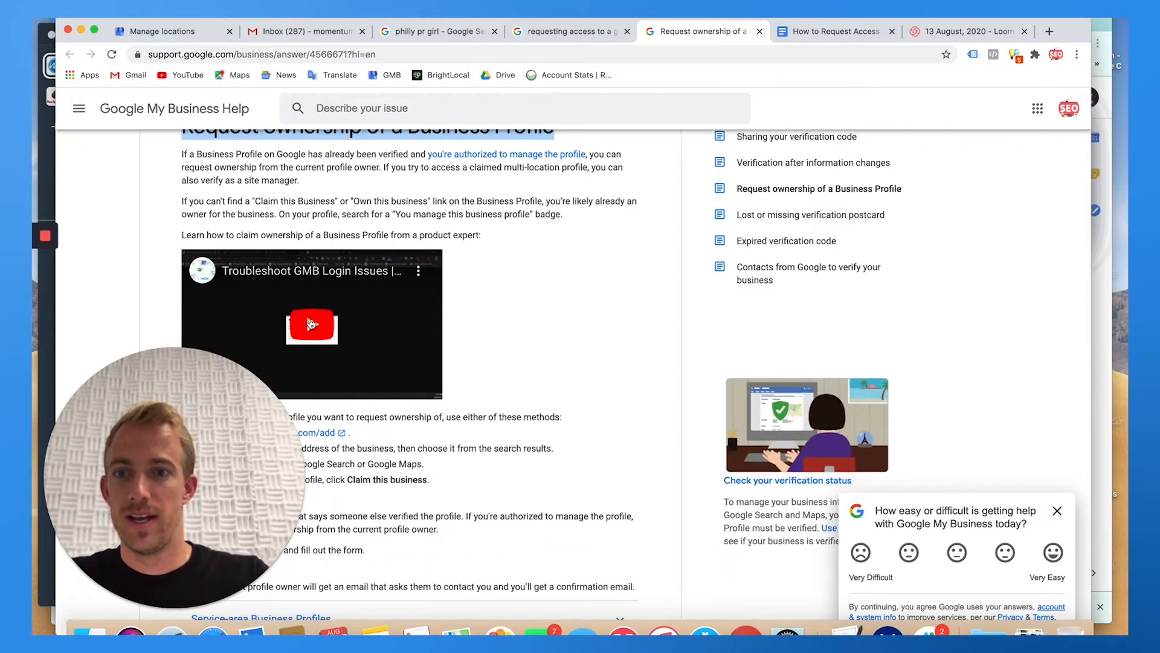
pyautogui.scroll(-6, 419, 260)
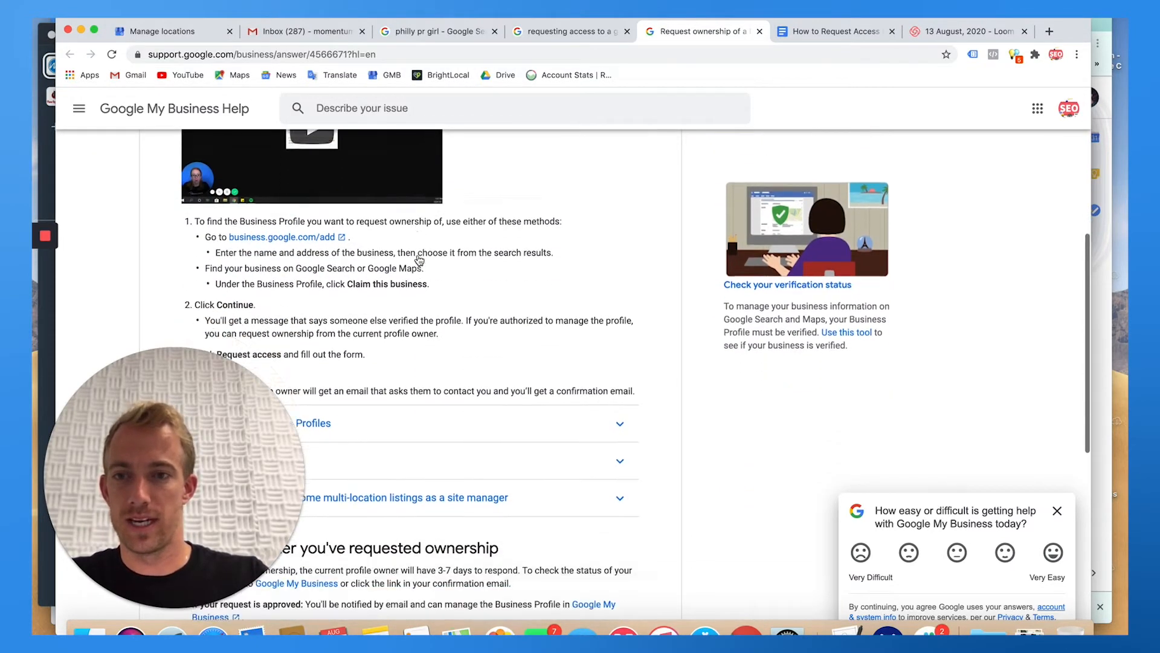
pyautogui.scroll(-4, 419, 261)
pyautogui.scroll(-2, 418, 260)
pyautogui.scroll(2, 419, 260)
pyautogui.scroll(10, 419, 261)
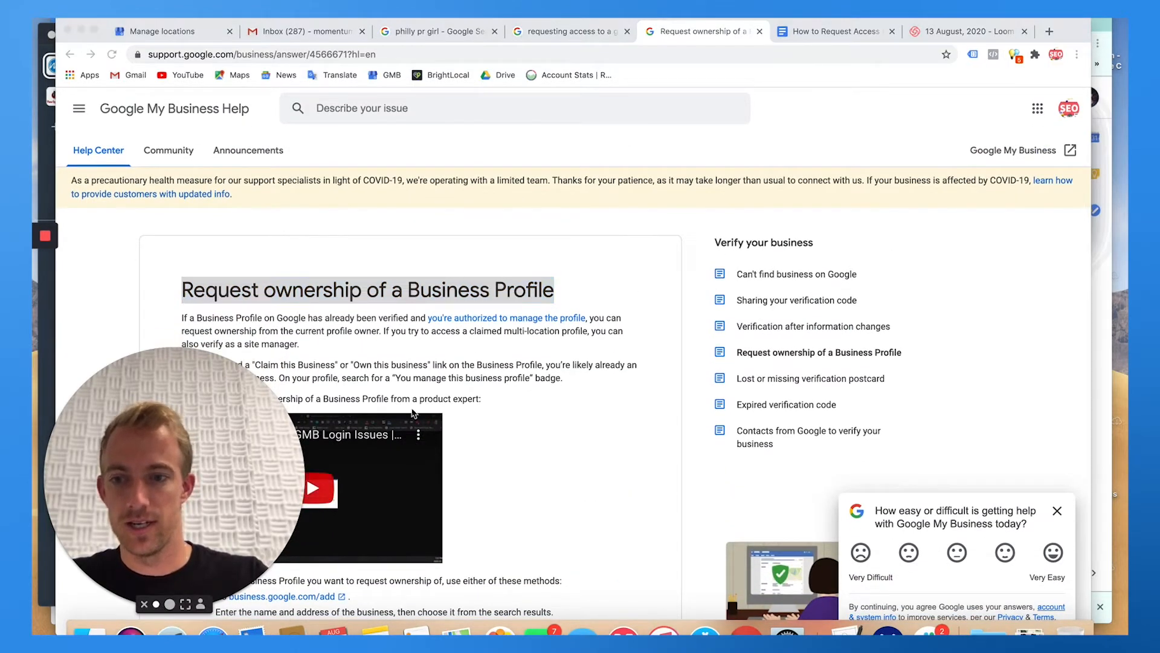
pyautogui.click(157, 604)
pyautogui.click(637, 232)
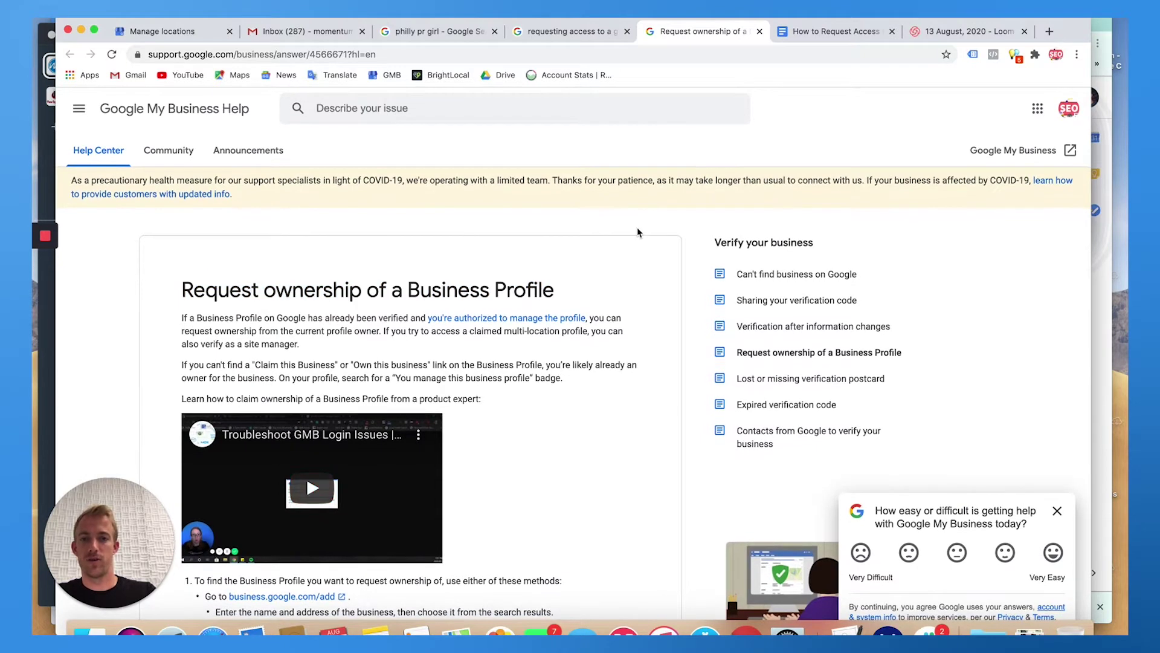
# Run a Google search for 'philly pr girl' in a new tab to show its business panel.
pyautogui.click(1049, 31)
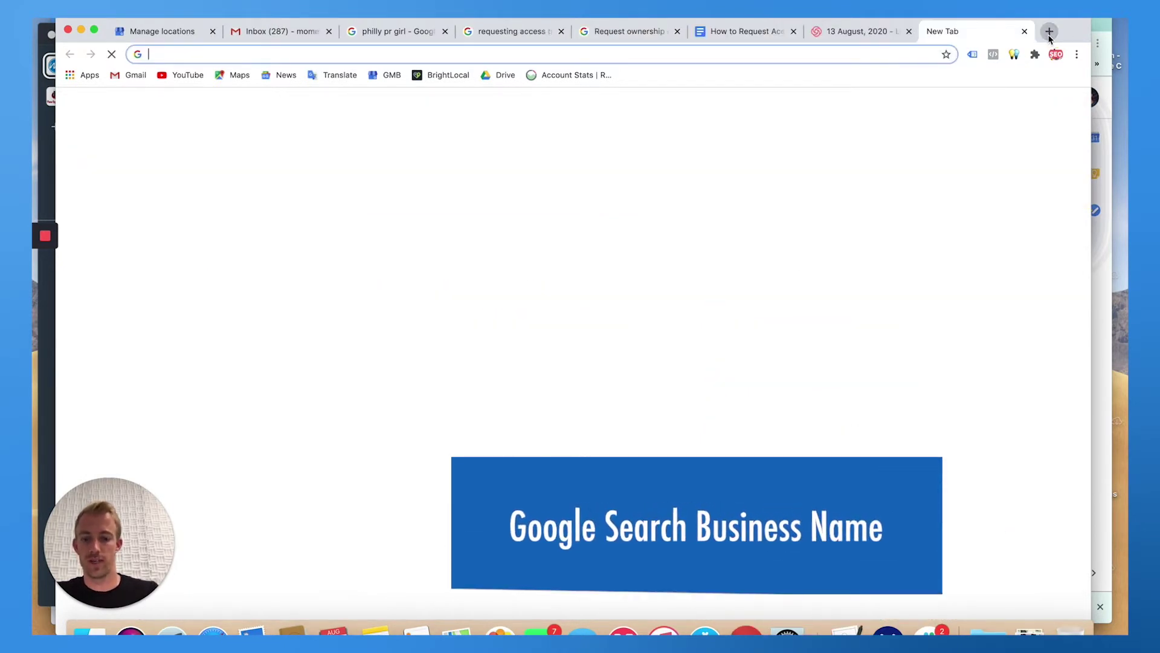
pyautogui.write('google.com')
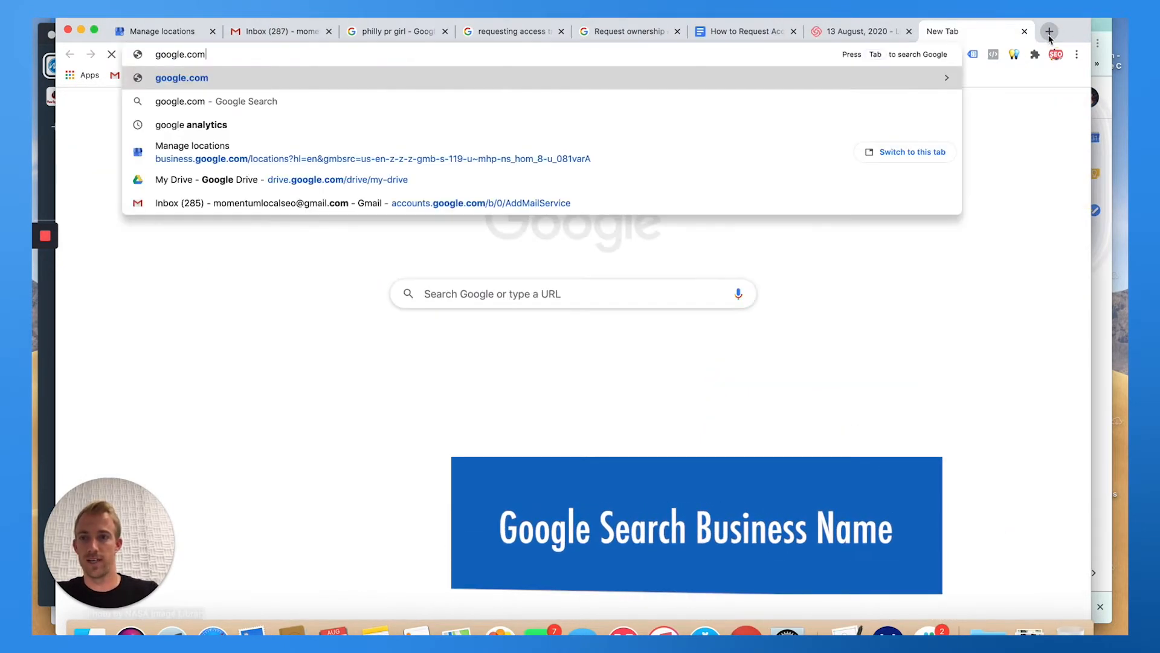
pyautogui.press('Return')
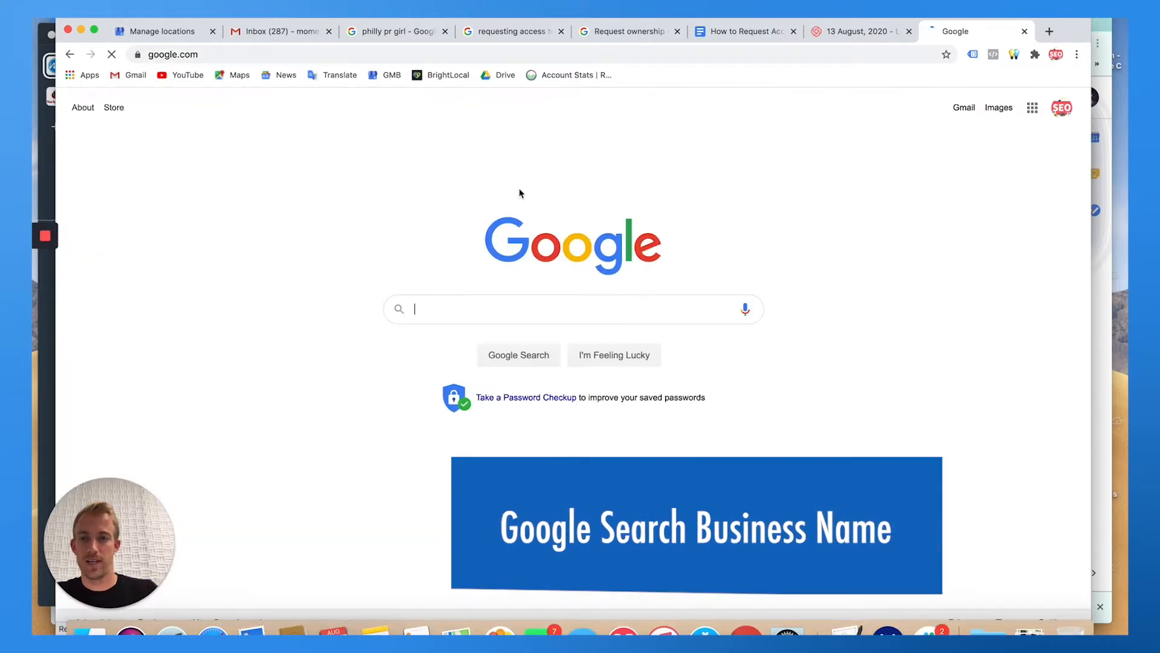
pyautogui.click(467, 306)
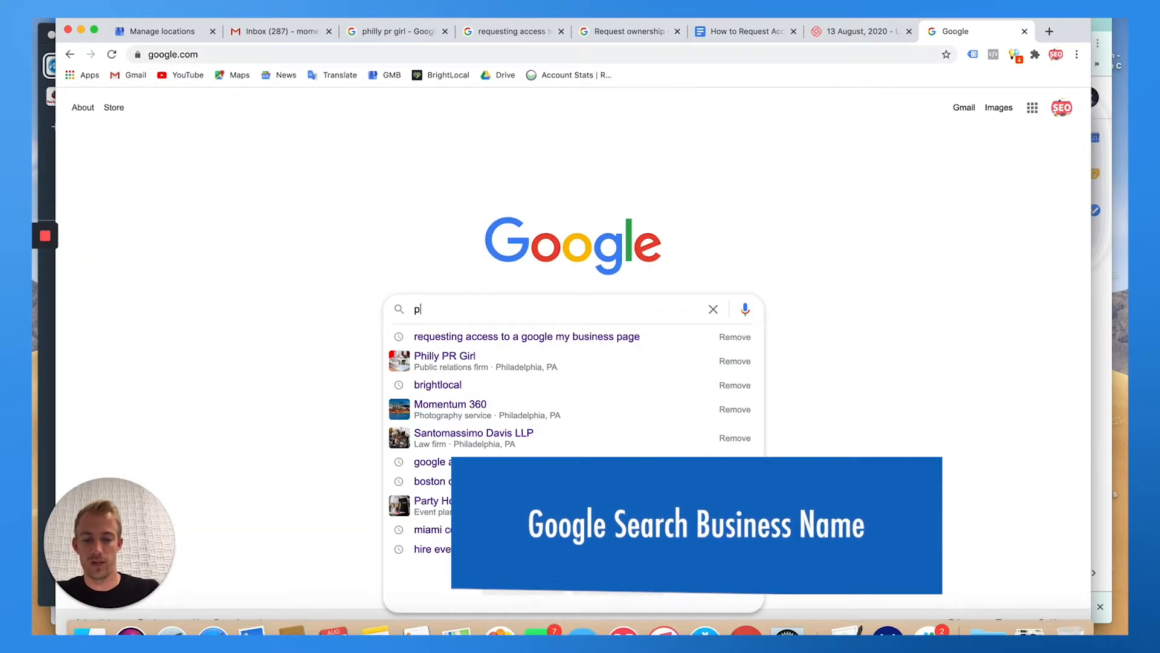
pyautogui.write('philly pr ')
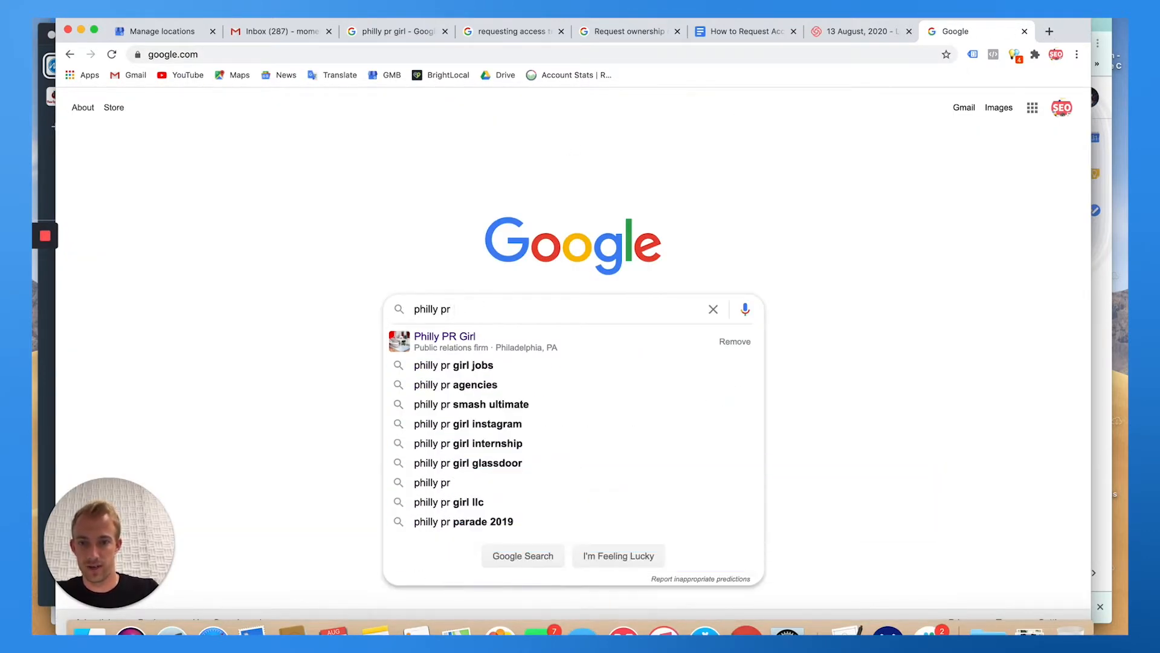
pyautogui.write('girl')
pyautogui.press('Return')
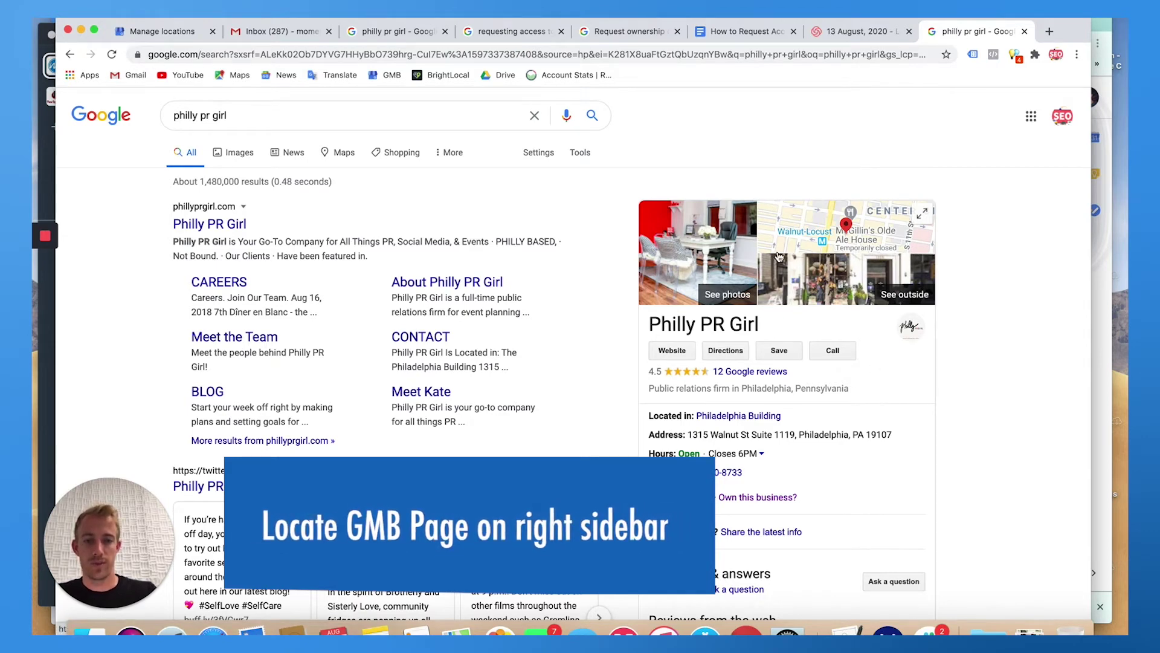
pyautogui.scroll(-2, 778, 257)
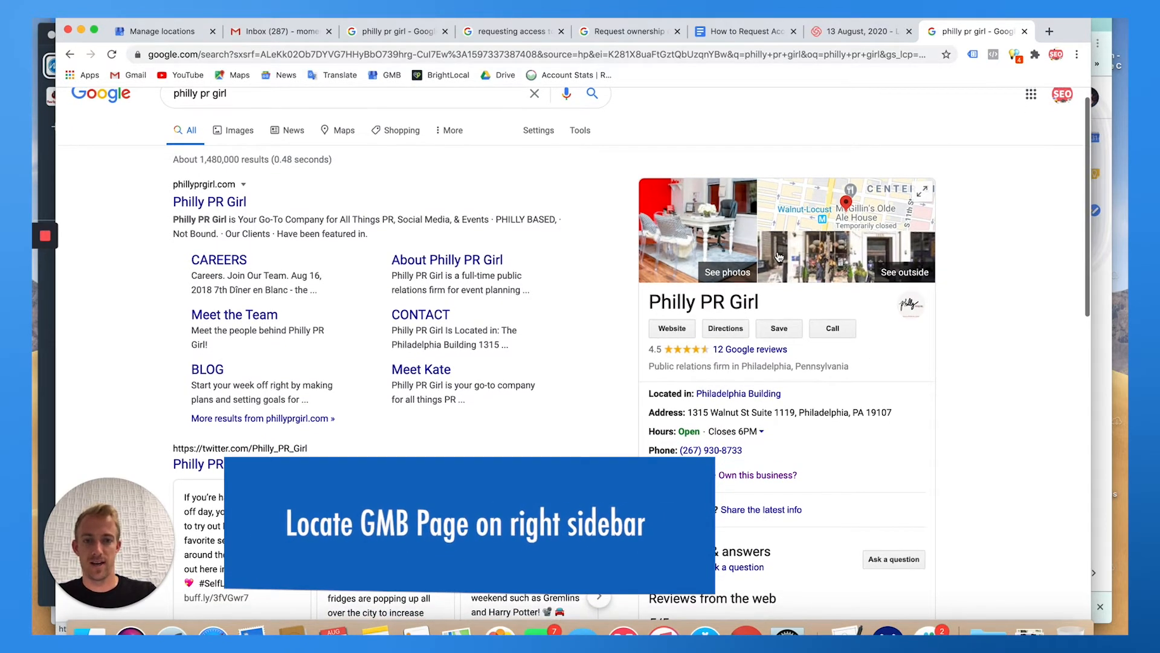
pyautogui.scroll(-1, 777, 256)
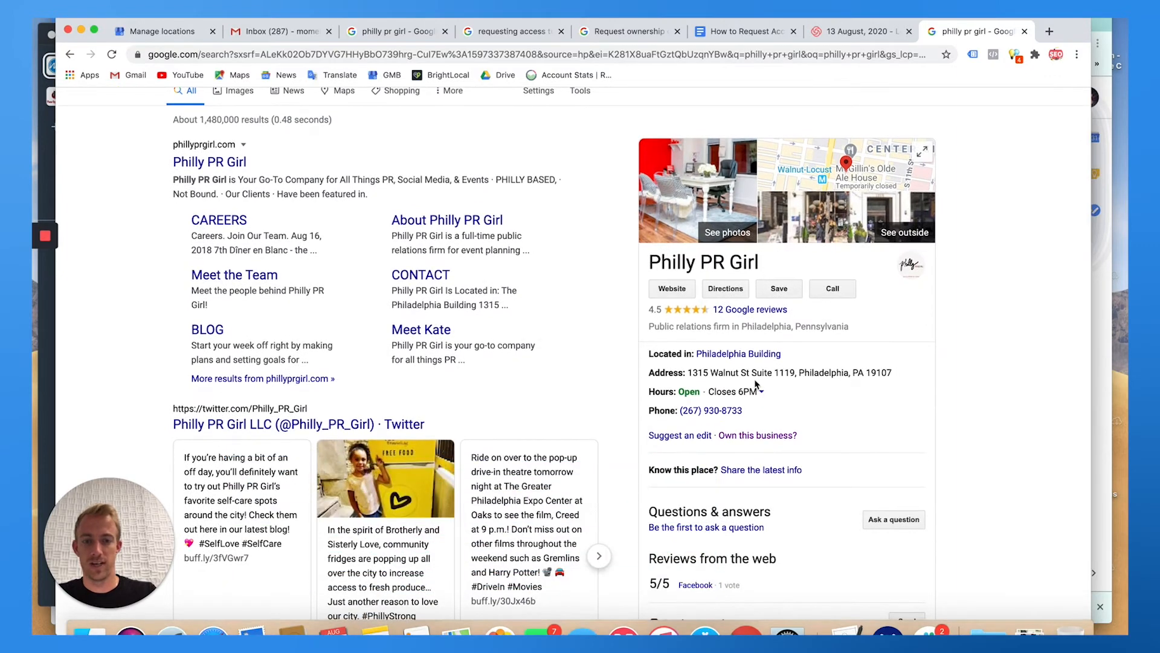
pyautogui.scroll(-1, 758, 385)
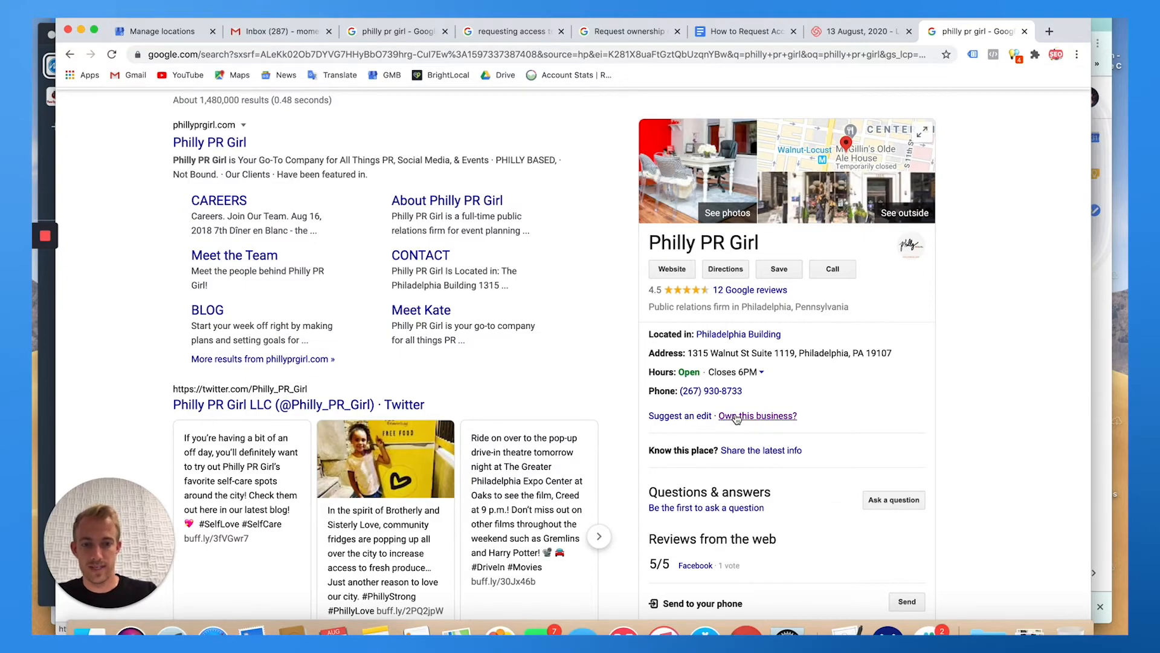
pyautogui.scroll(-5, 737, 416)
pyautogui.scroll(-5, 737, 416)
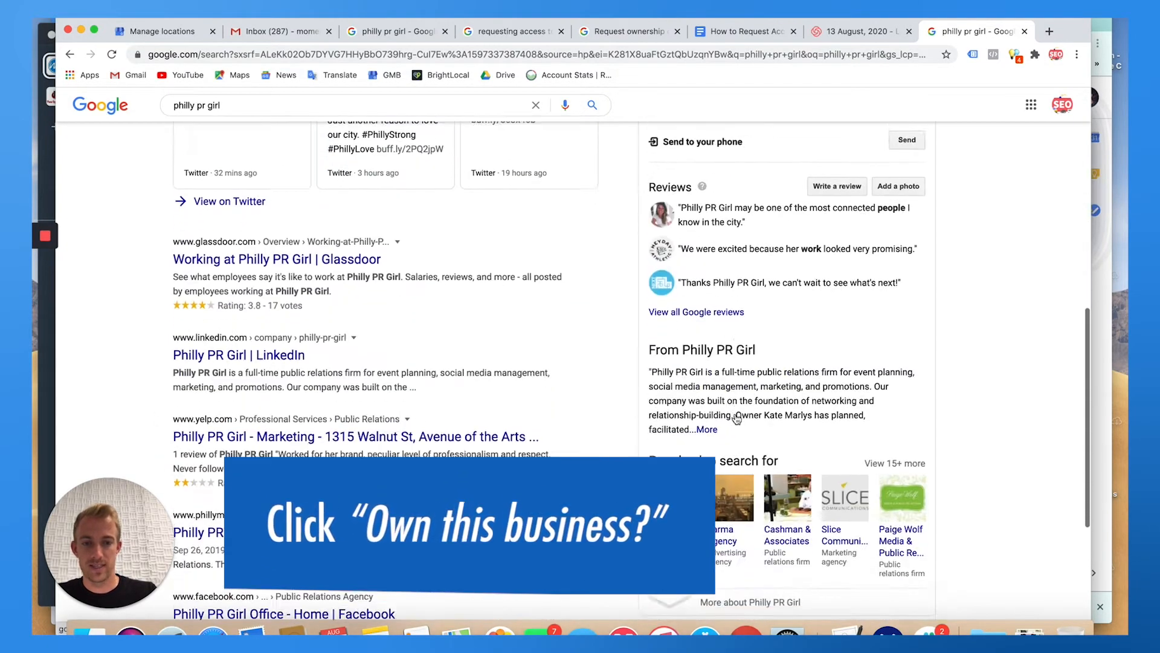
pyautogui.scroll(-3, 736, 420)
pyautogui.scroll(10, 736, 420)
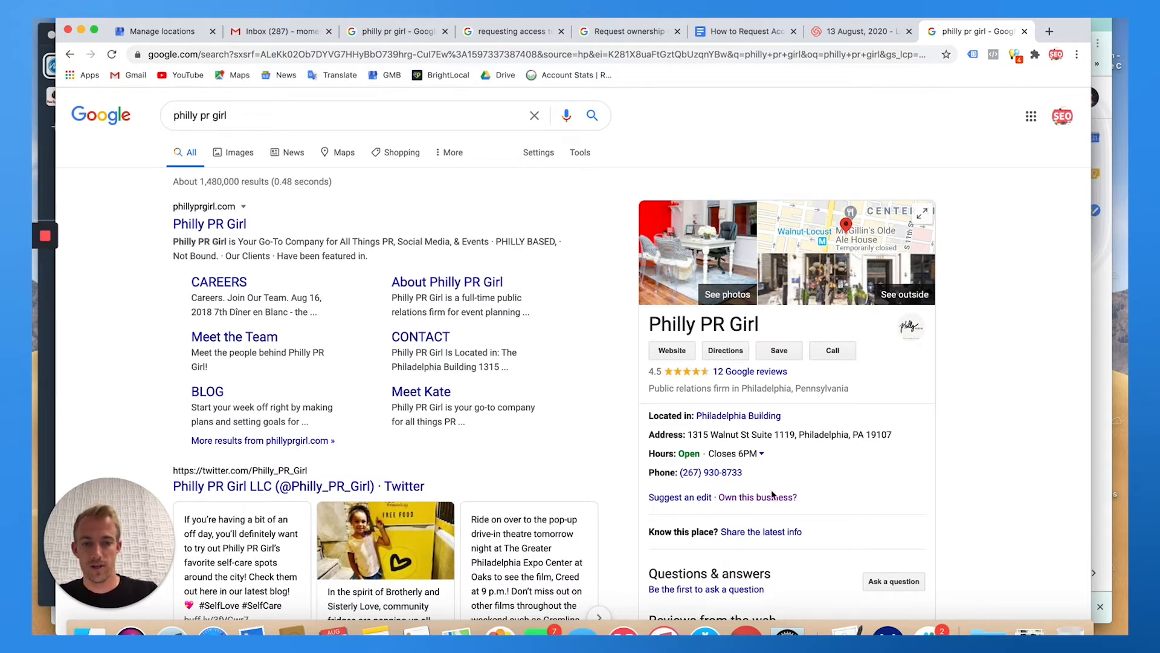
# Start claiming Philly PR Girl via 'Own this business?' and read the already-claimed notice.
pyautogui.click(773, 496)
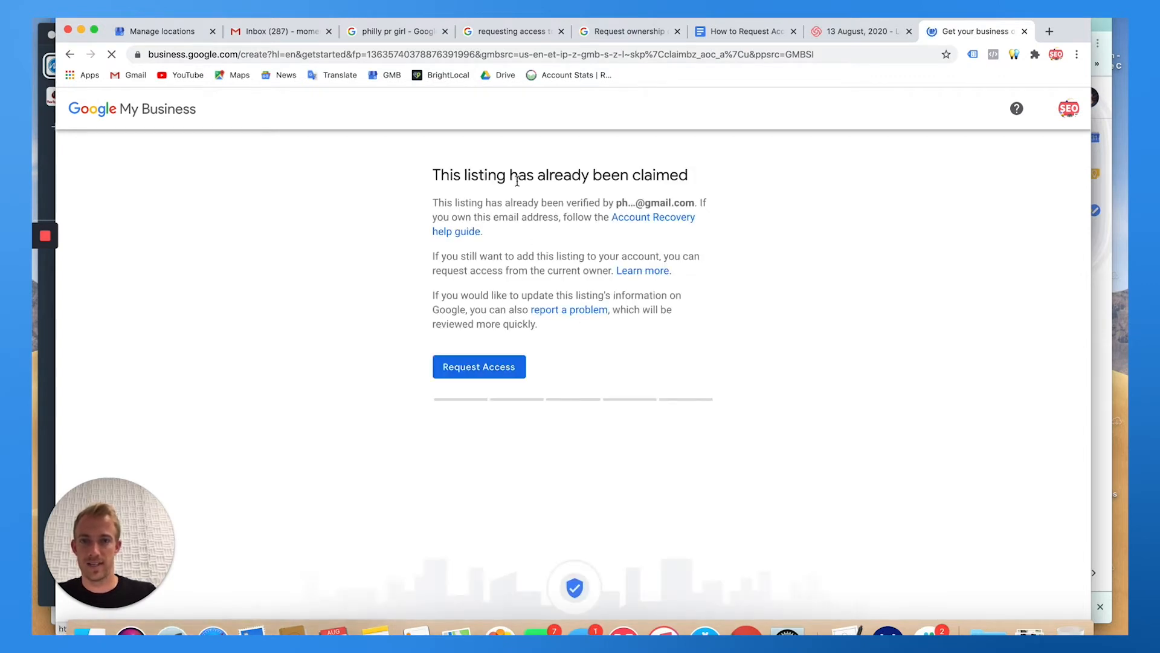
pyautogui.tripleClick(516, 177)
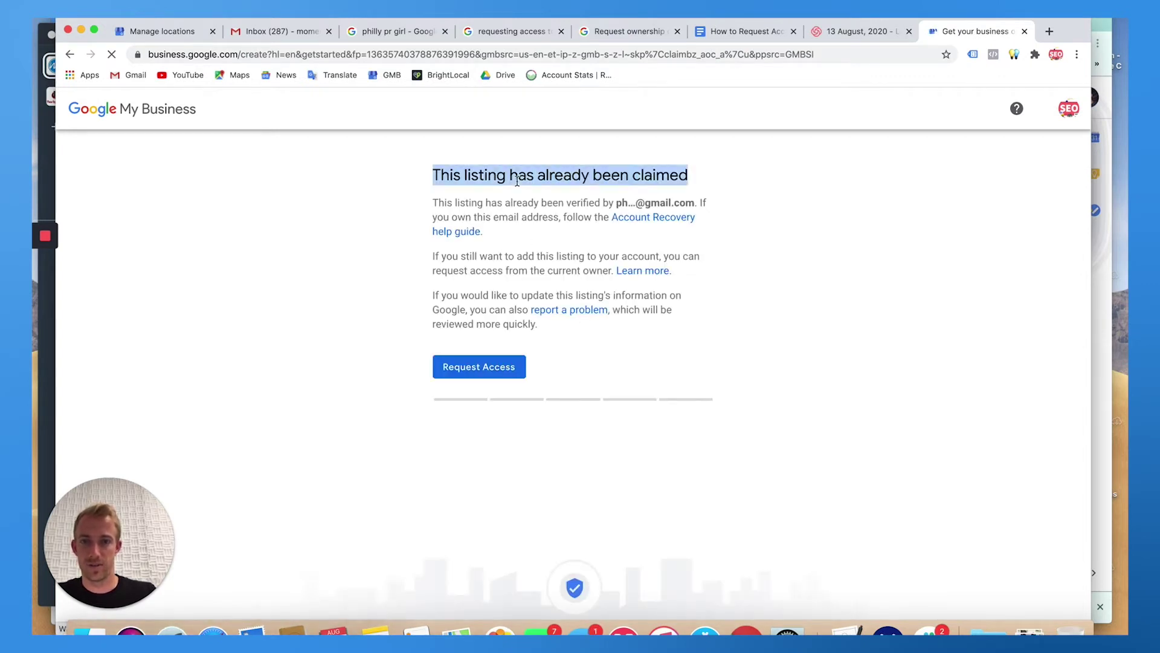
pyautogui.tripleClick(641, 207)
pyautogui.click(552, 241)
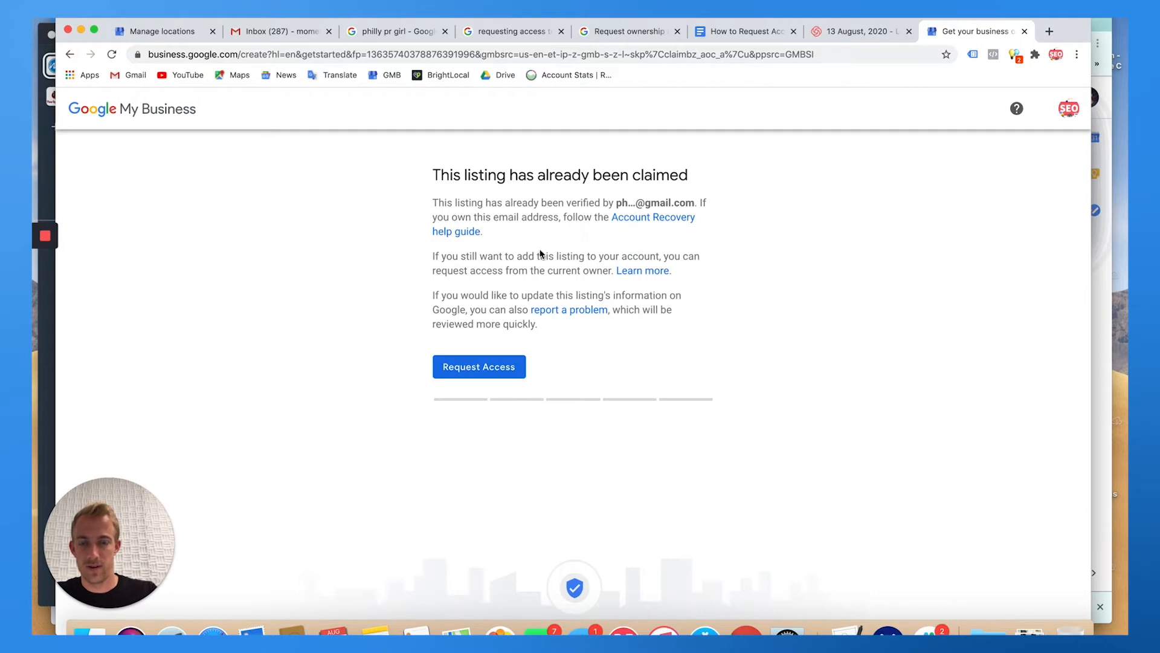
pyautogui.tripleClick(645, 205)
pyautogui.click(632, 222)
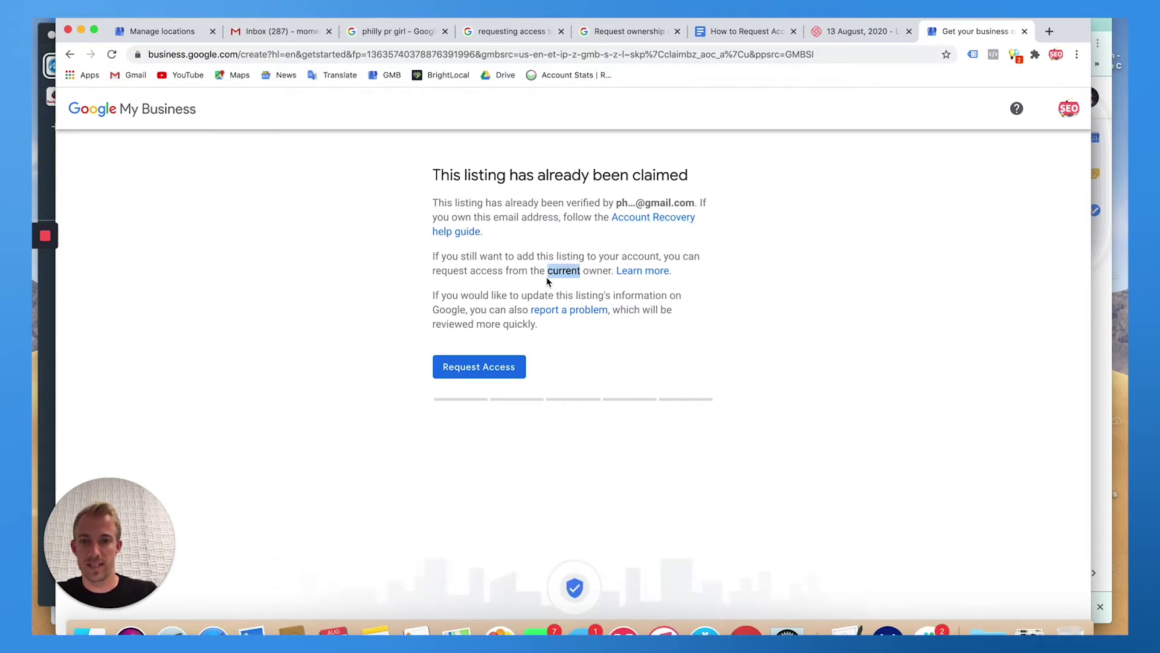
pyautogui.tripleClick(546, 277)
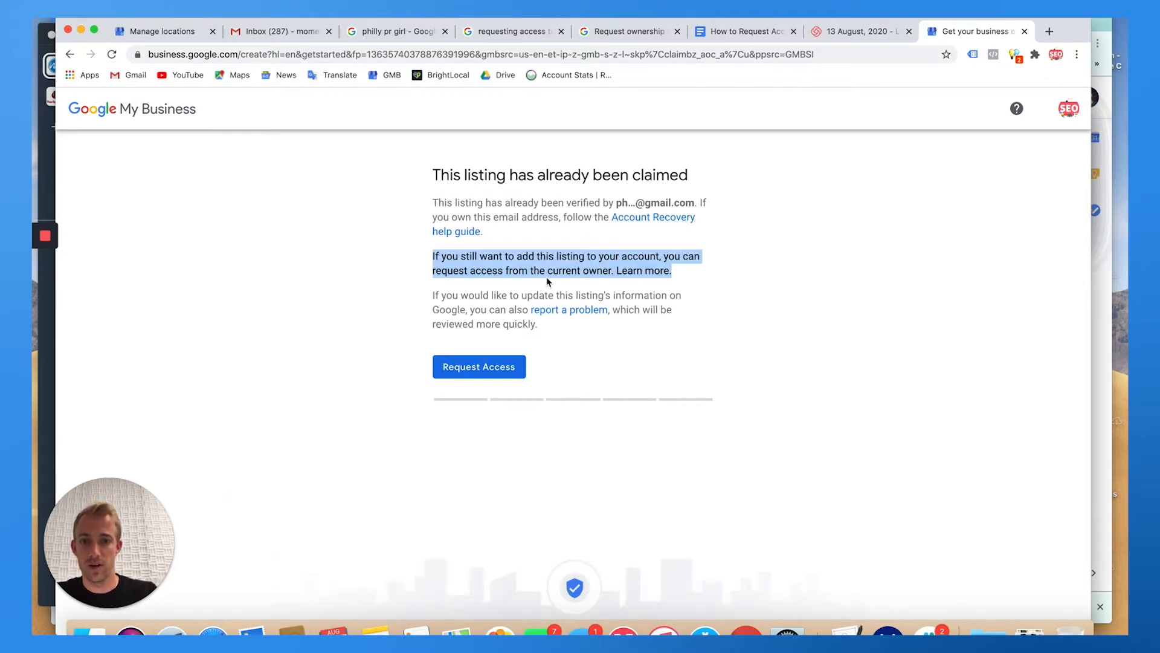
# Request access from the owner, agree to share profile info, and choose Management access as an Agency.
pyautogui.click(479, 366)
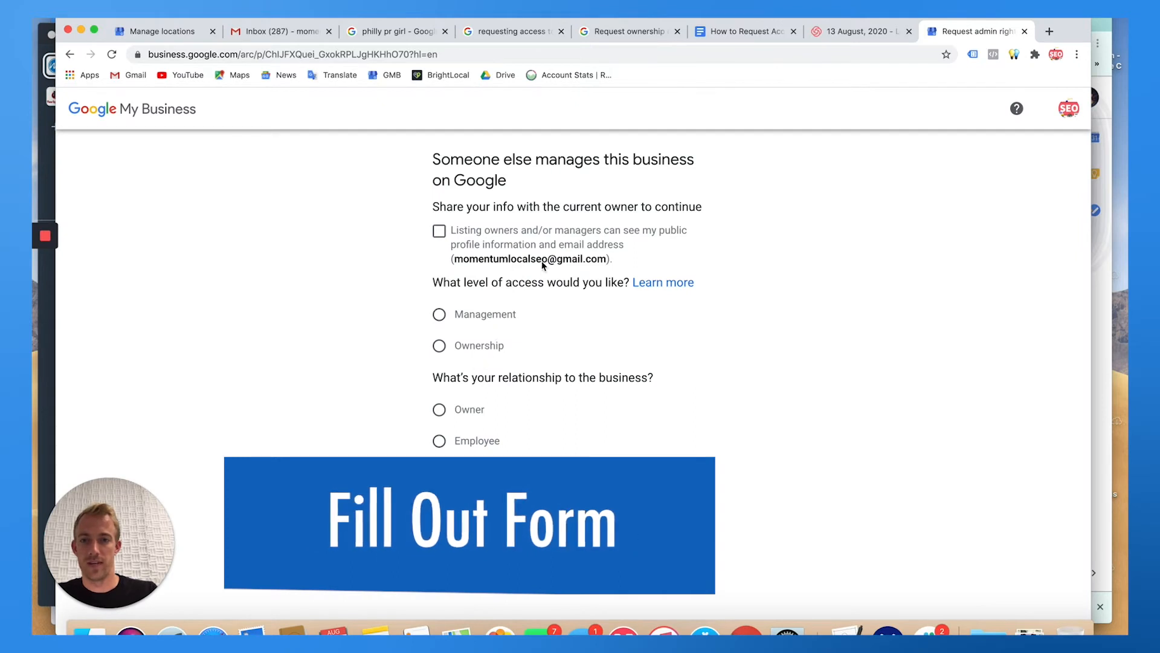
pyautogui.tripleClick(505, 183)
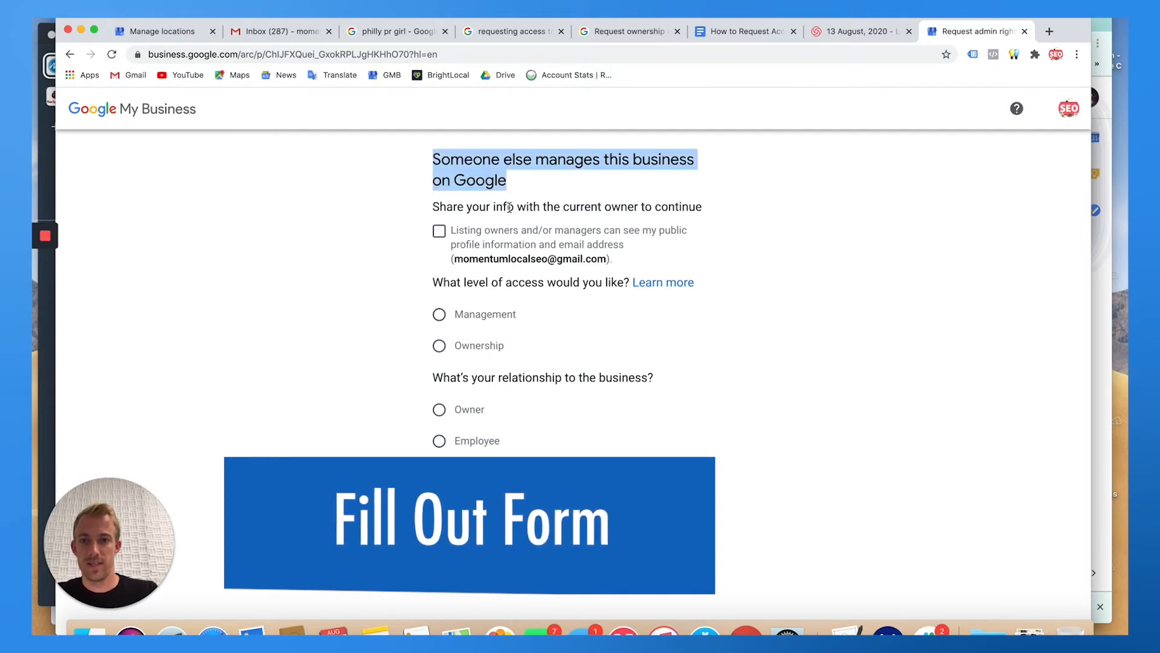
pyautogui.tripleClick(510, 207)
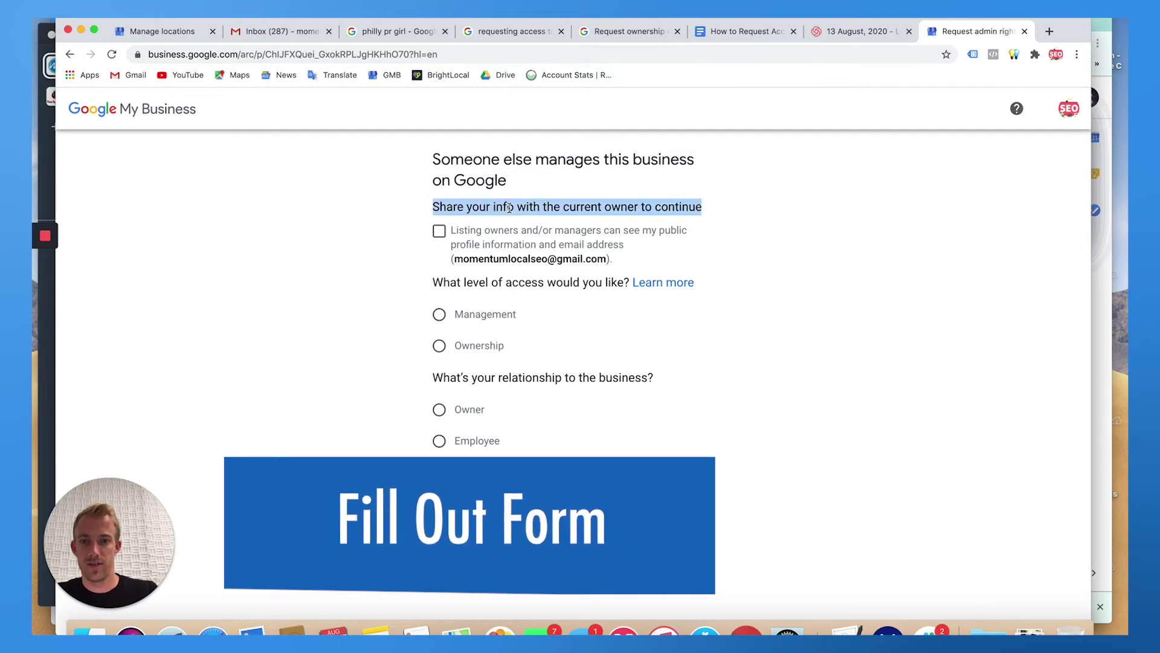
pyautogui.click(440, 231)
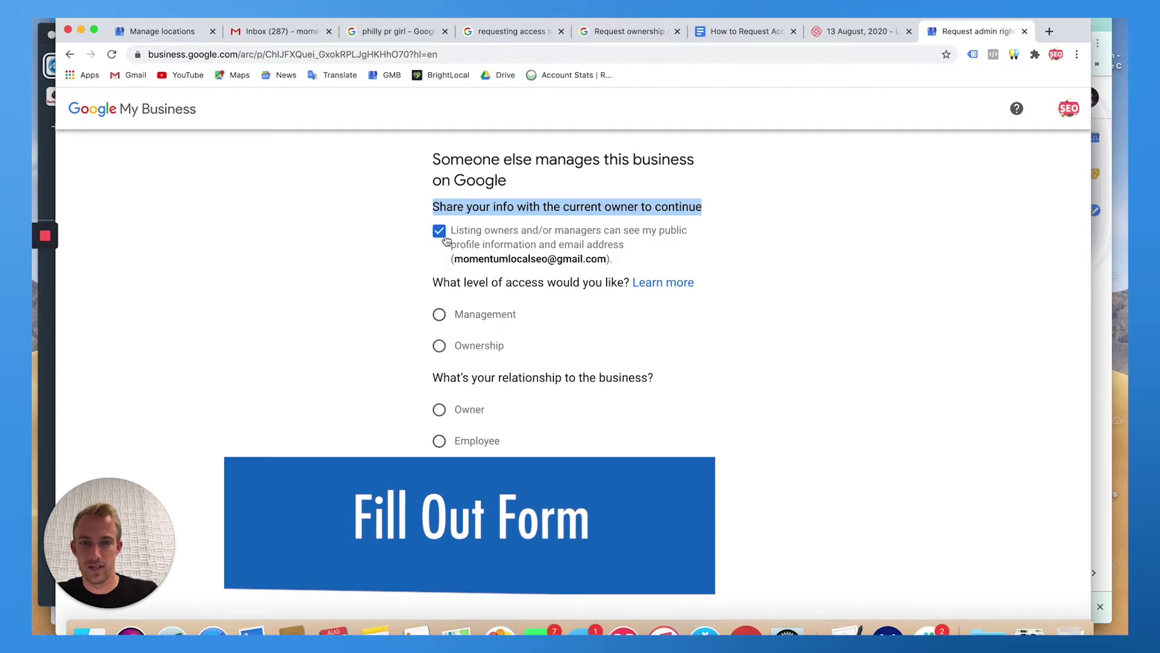
pyautogui.tripleClick(494, 262)
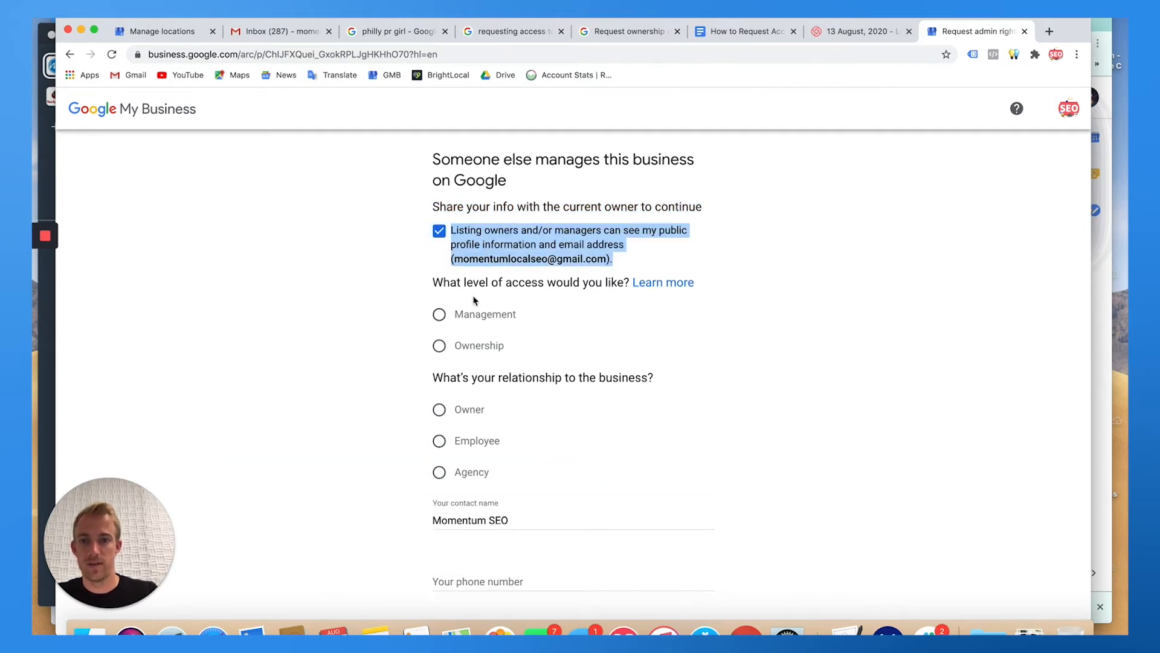
pyautogui.click(476, 325)
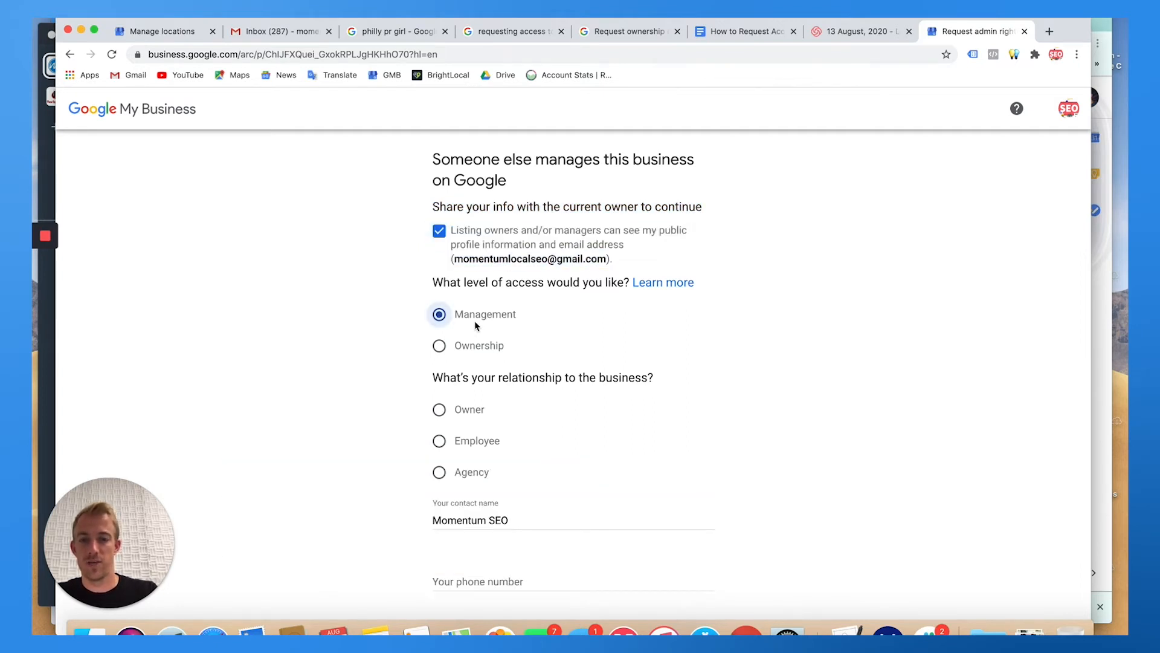
pyautogui.scroll(-1, 515, 366)
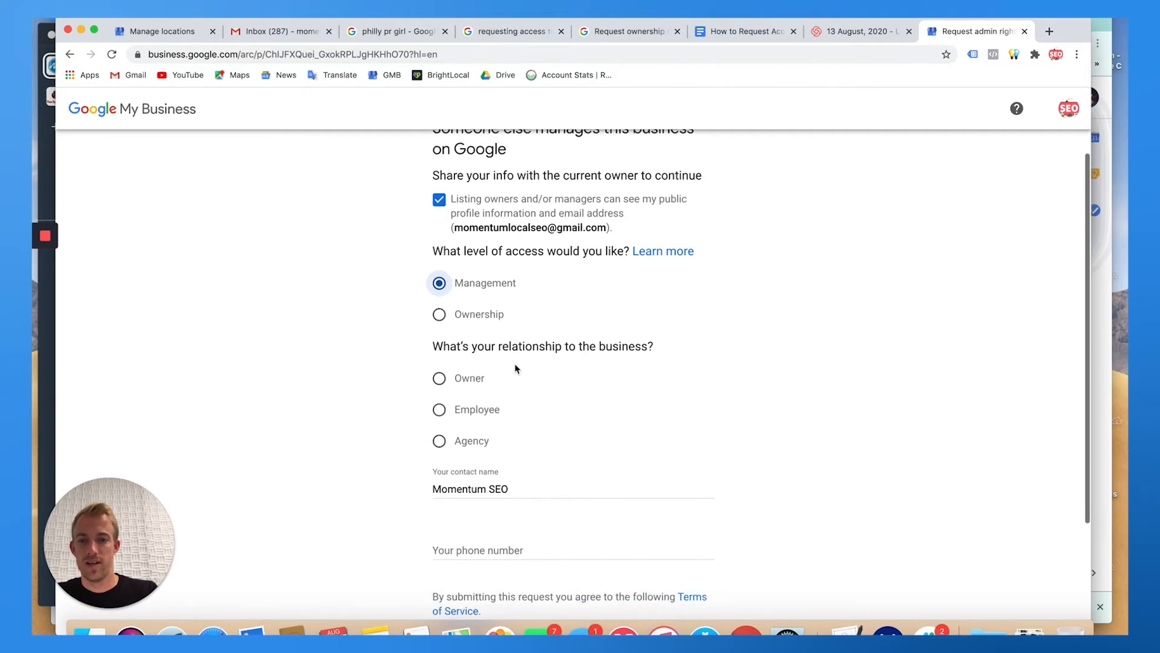
pyautogui.click(471, 472)
pyautogui.scroll(-1, 470, 442)
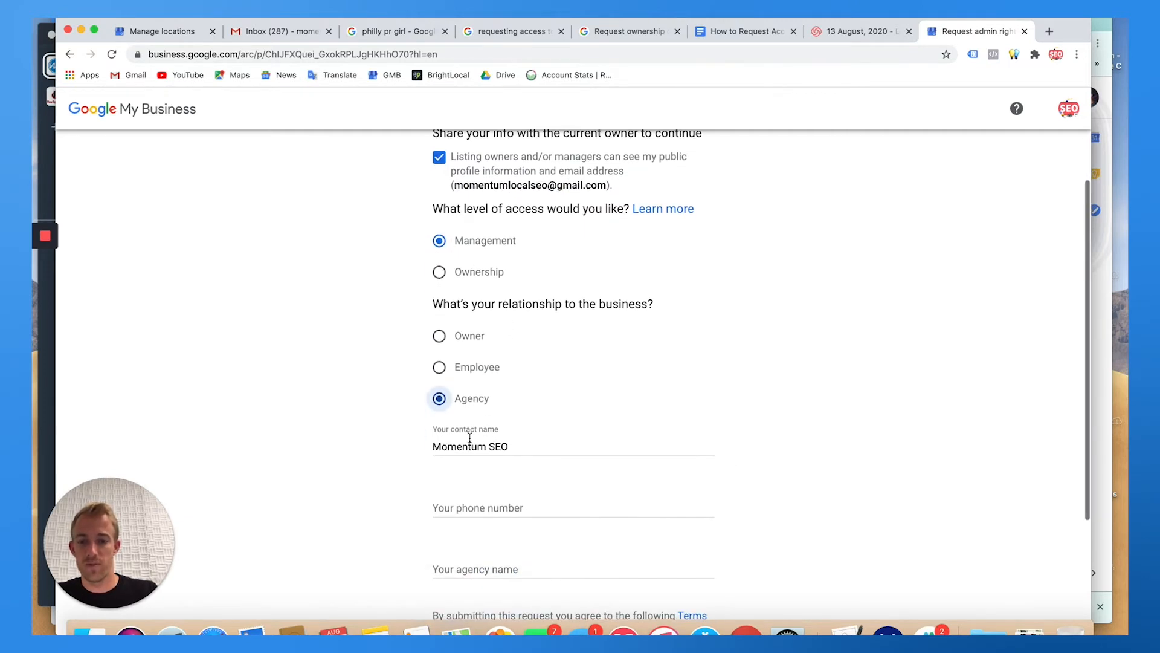
pyautogui.scroll(-1, 477, 378)
pyautogui.scroll(-1, 478, 377)
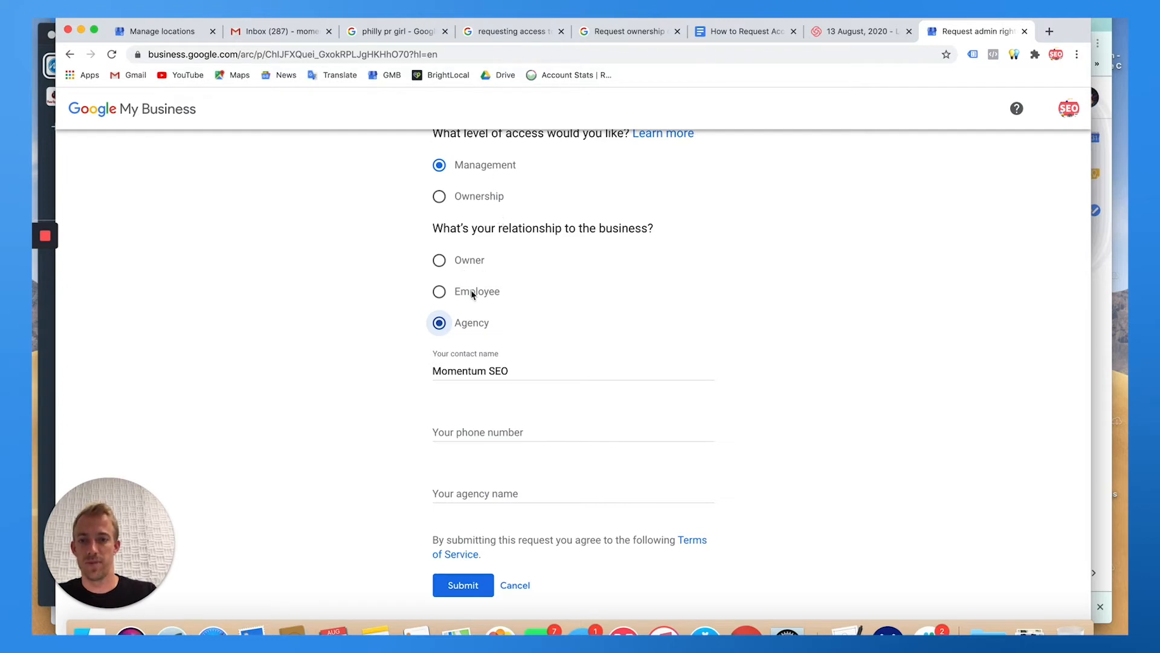
pyautogui.scroll(-1, 472, 295)
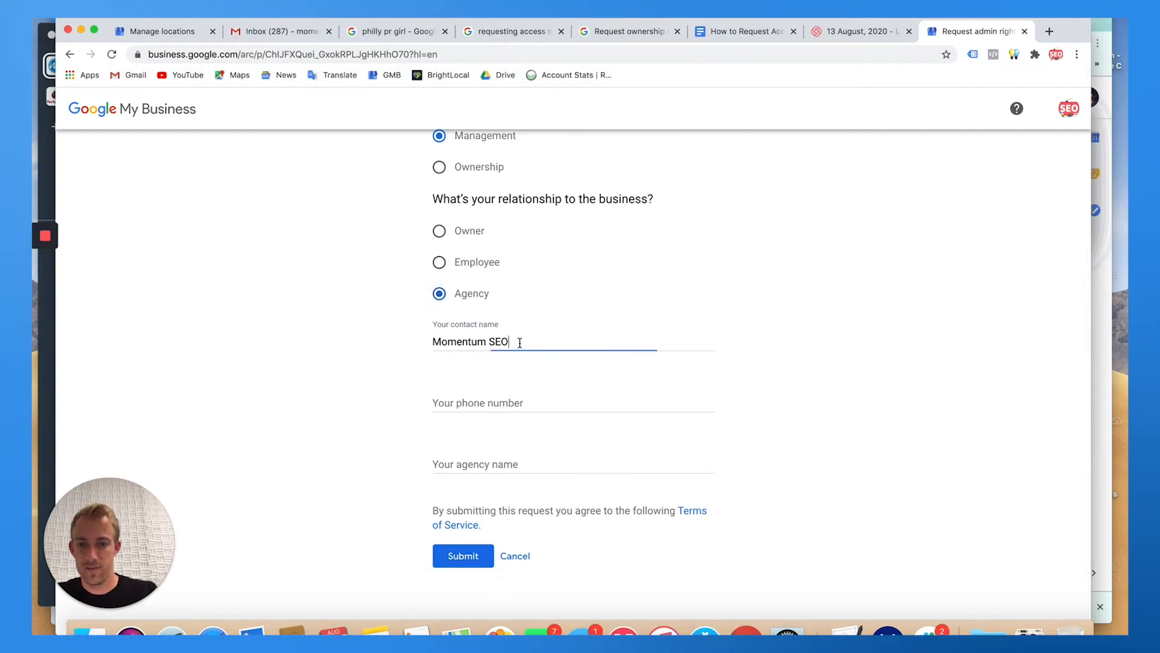
# Fill in the contact name, phone number and agency name Momentum Digital.
pyautogui.click(499, 400)
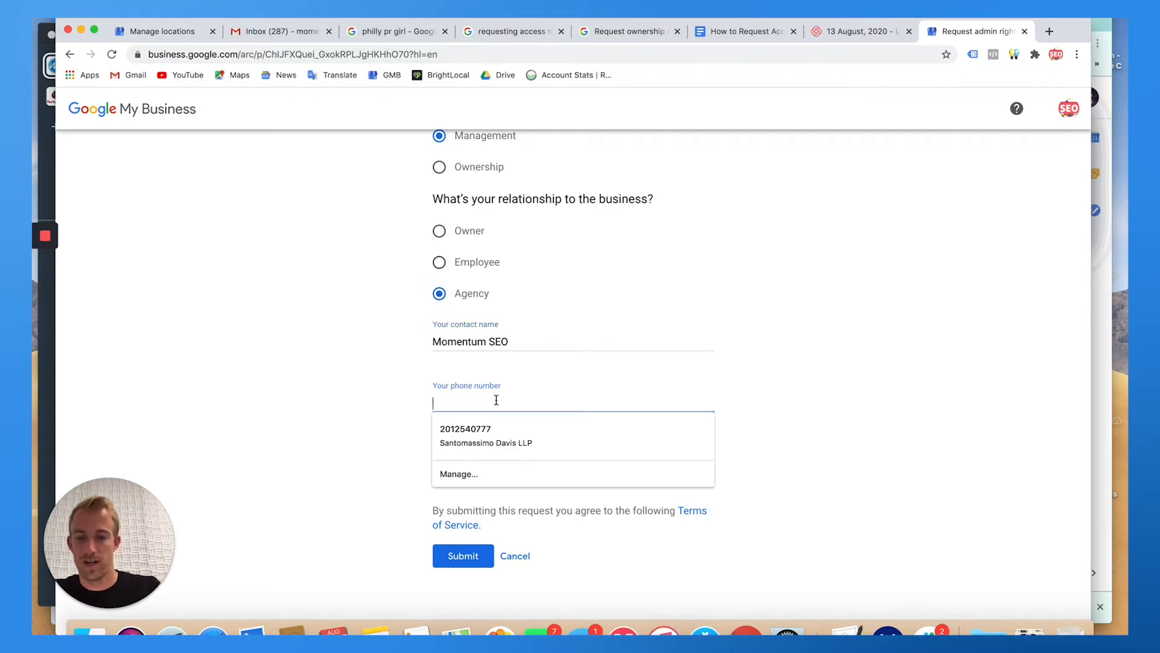
pyautogui.write('173771219')
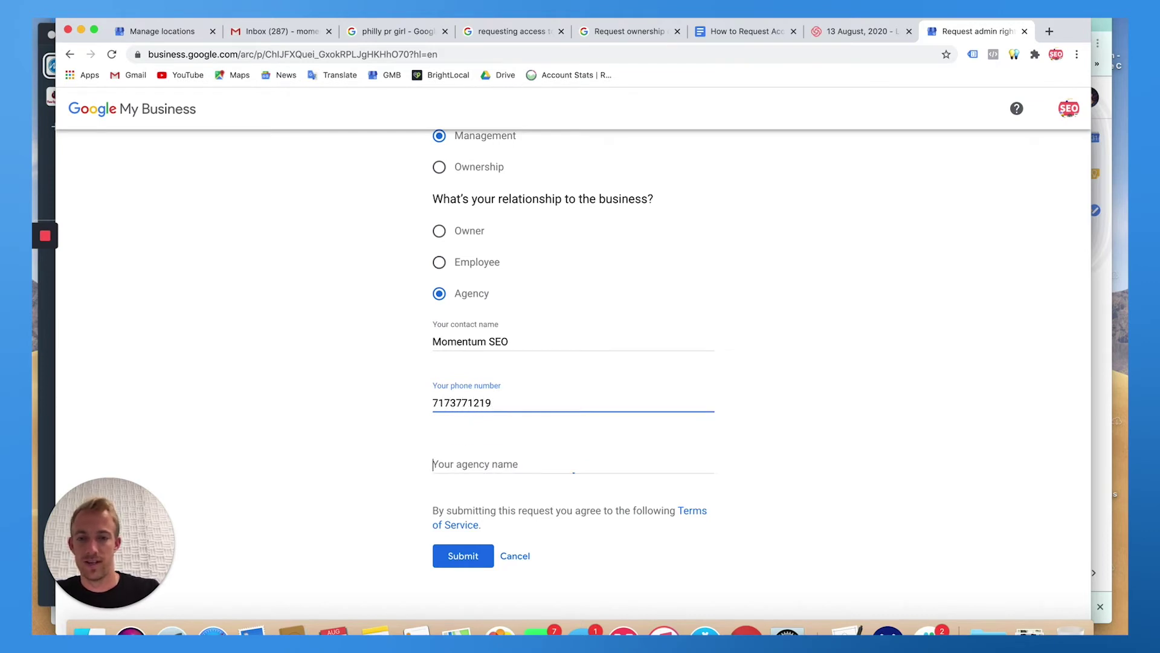
pyautogui.click(572, 466)
pyautogui.write('Momentum Digital')
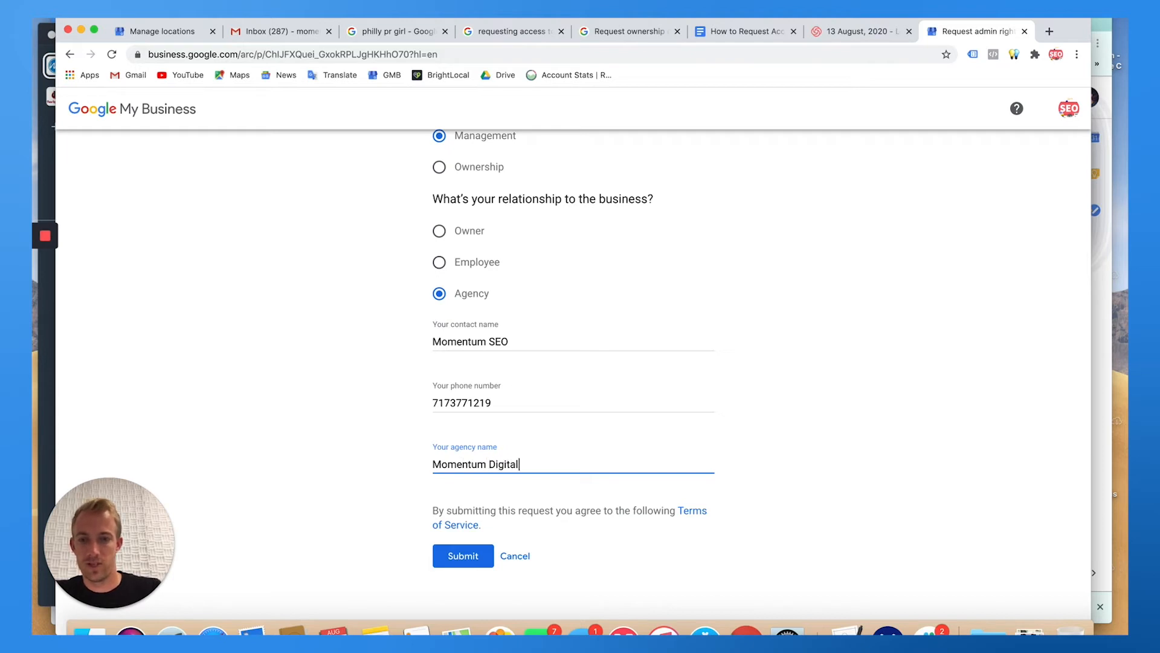
pyautogui.doubleClick(490, 341)
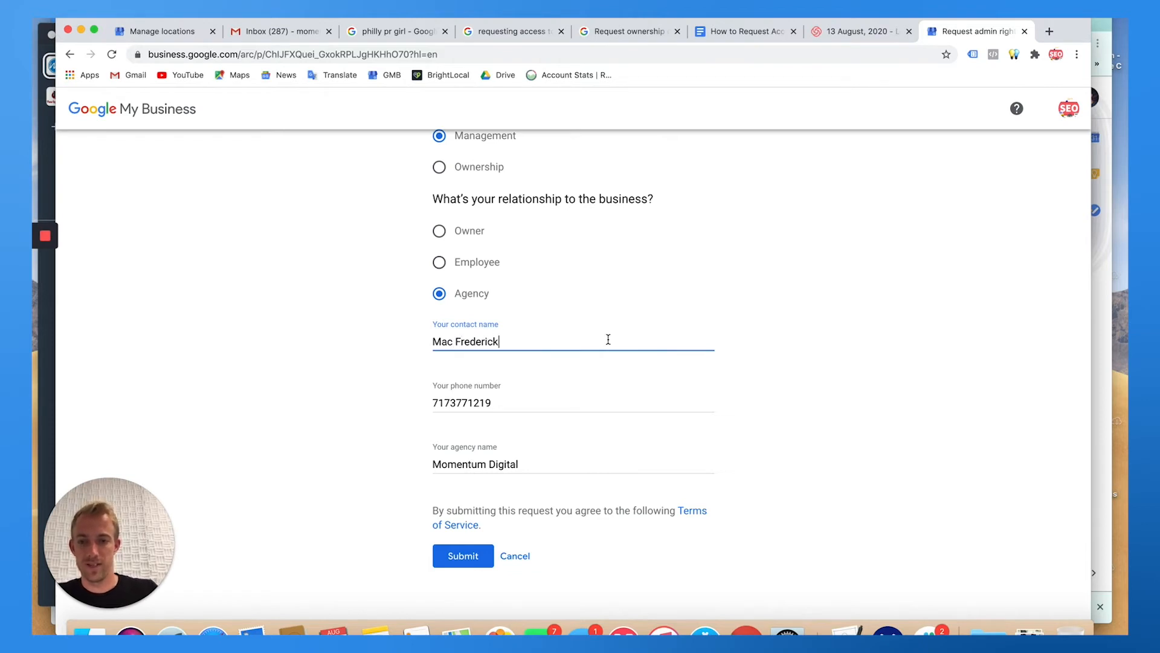
pyautogui.scroll(-2, 607, 339)
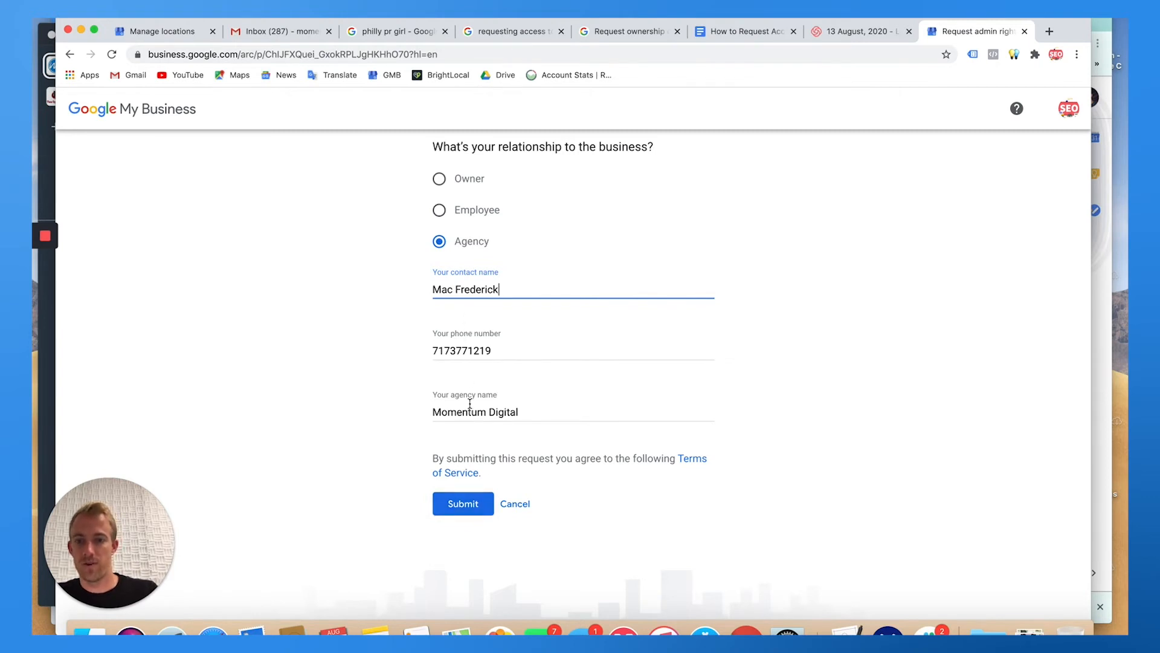
# Submit the request and read the 'Management request sent' confirmation paragraphs.
pyautogui.click(463, 505)
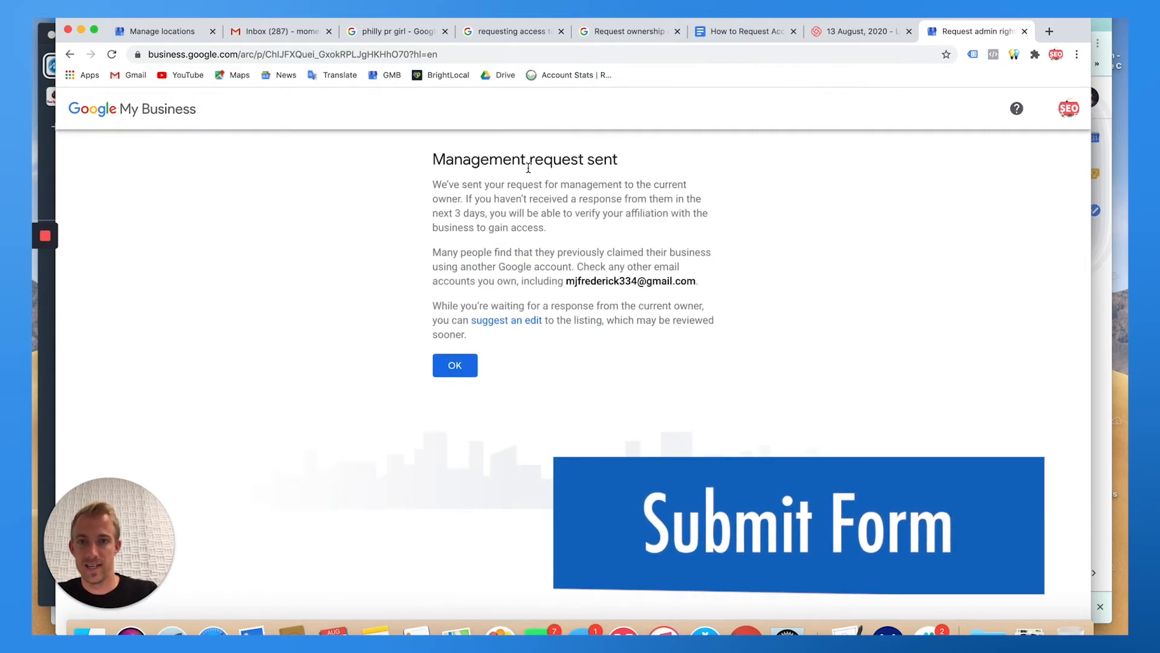
pyautogui.tripleClick(528, 166)
pyautogui.tripleClick(511, 207)
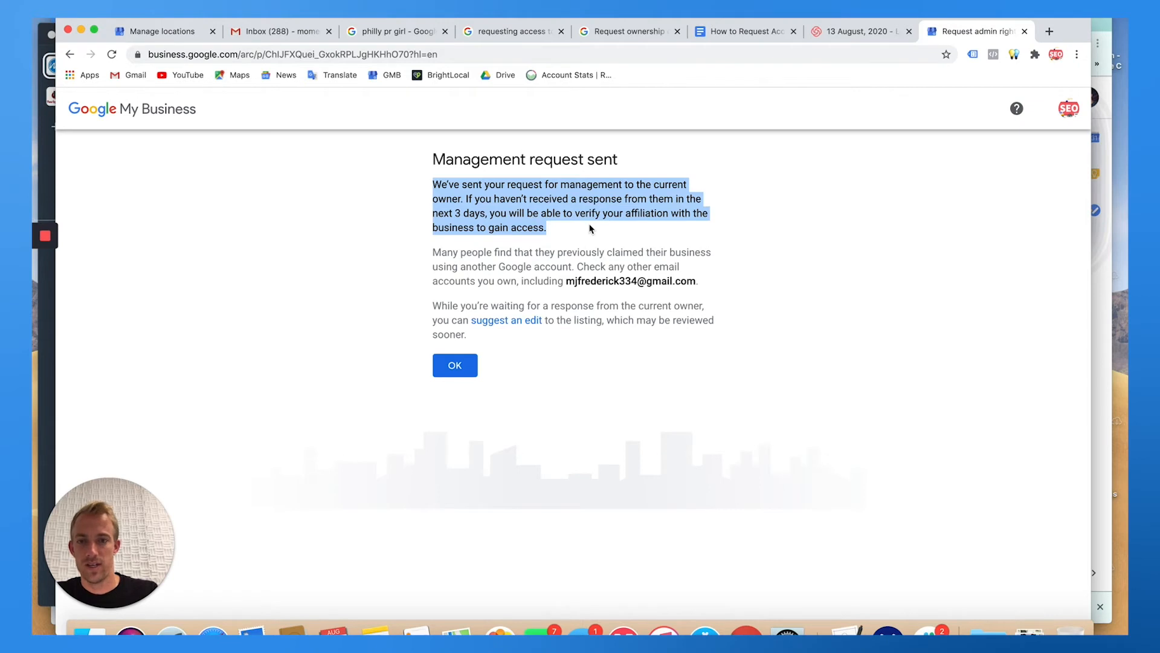
pyautogui.tripleClick(557, 258)
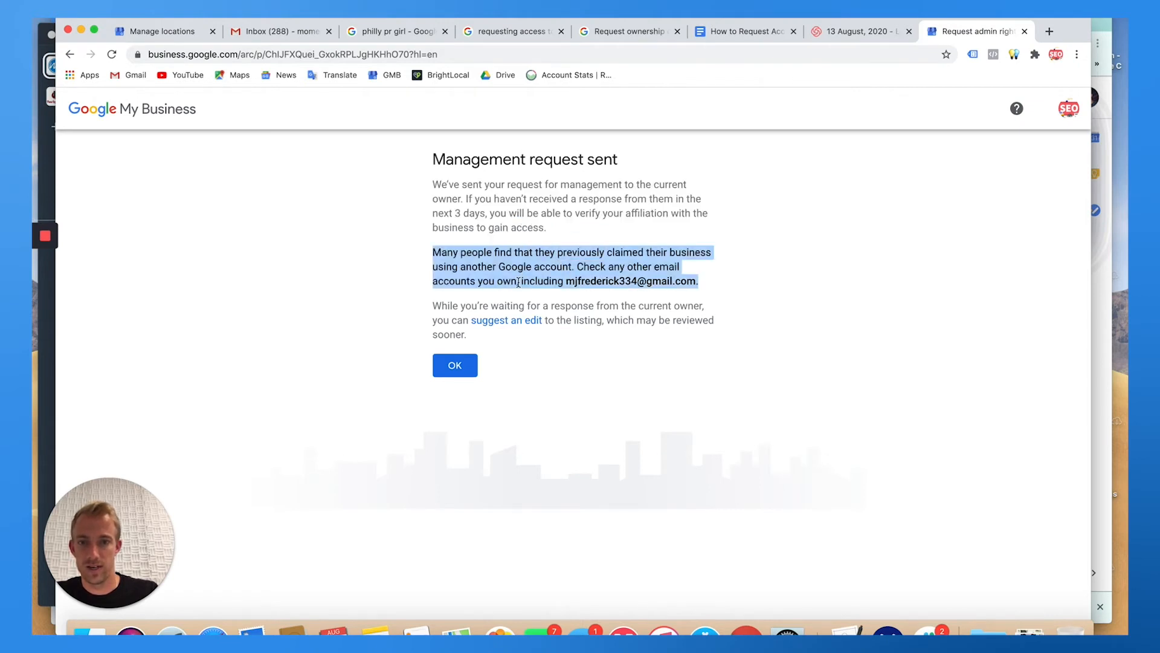
pyautogui.tripleClick(577, 308)
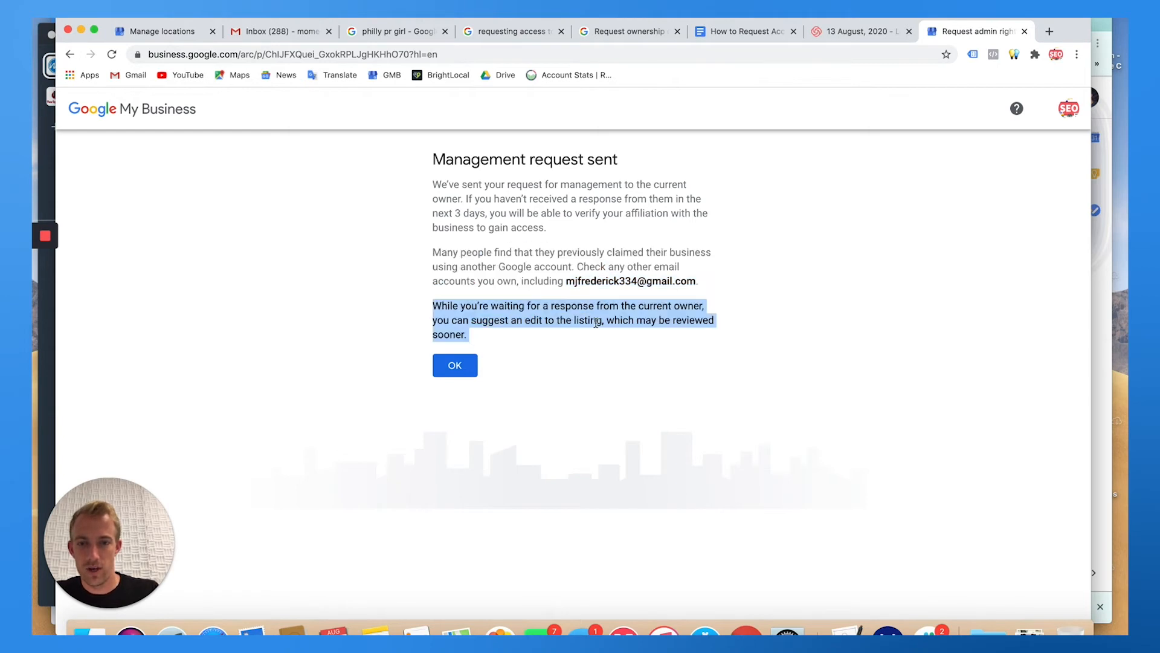
pyautogui.click(550, 337)
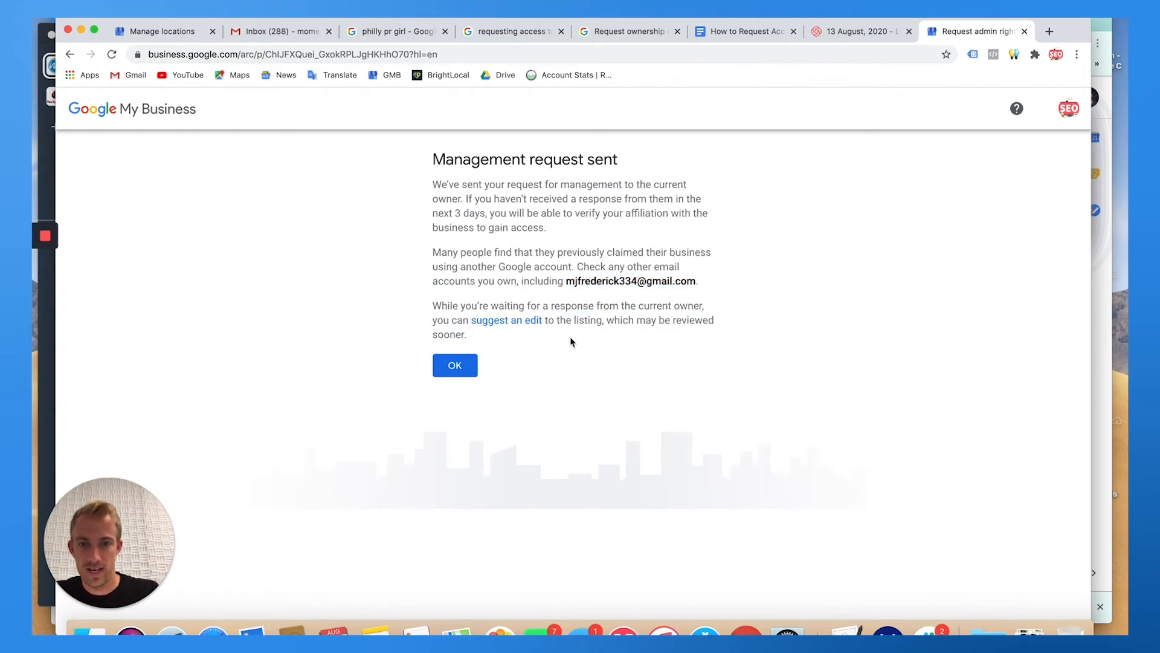
# Dismiss the confirmation to return to Manage locations, then switch to the Gmail inbox.
pyautogui.click(464, 366)
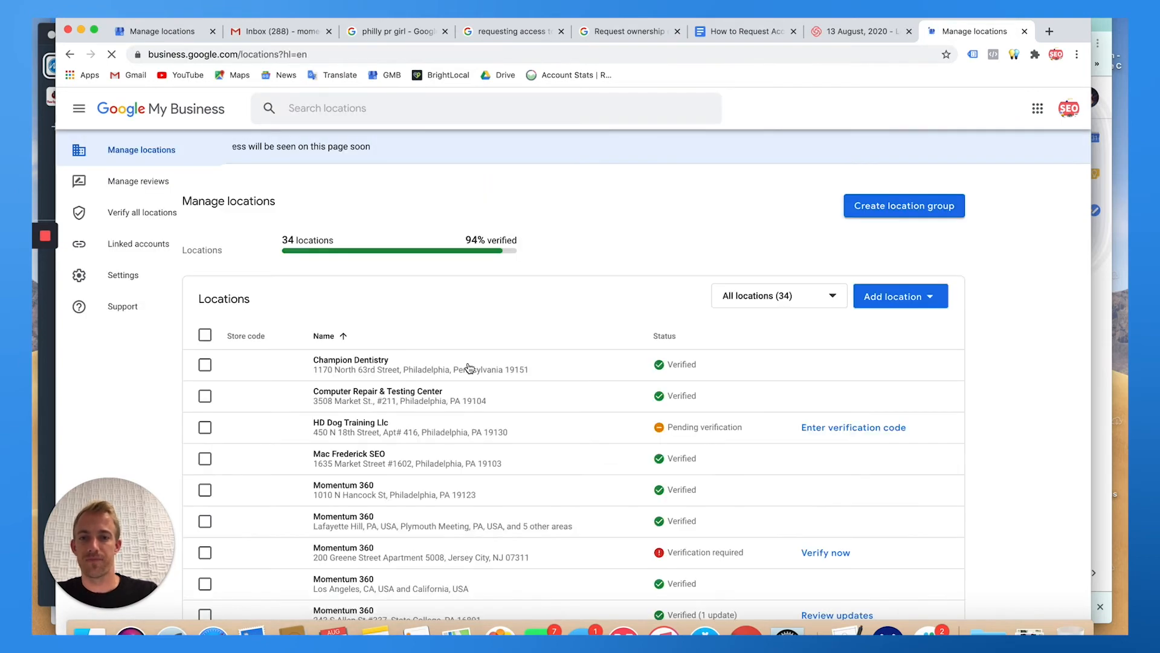
pyautogui.scroll(-2, 603, 344)
pyautogui.scroll(-2, 603, 344)
pyautogui.scroll(-2, 603, 345)
pyautogui.scroll(-1, 603, 344)
pyautogui.scroll(-3, 602, 344)
pyautogui.scroll(-3, 603, 344)
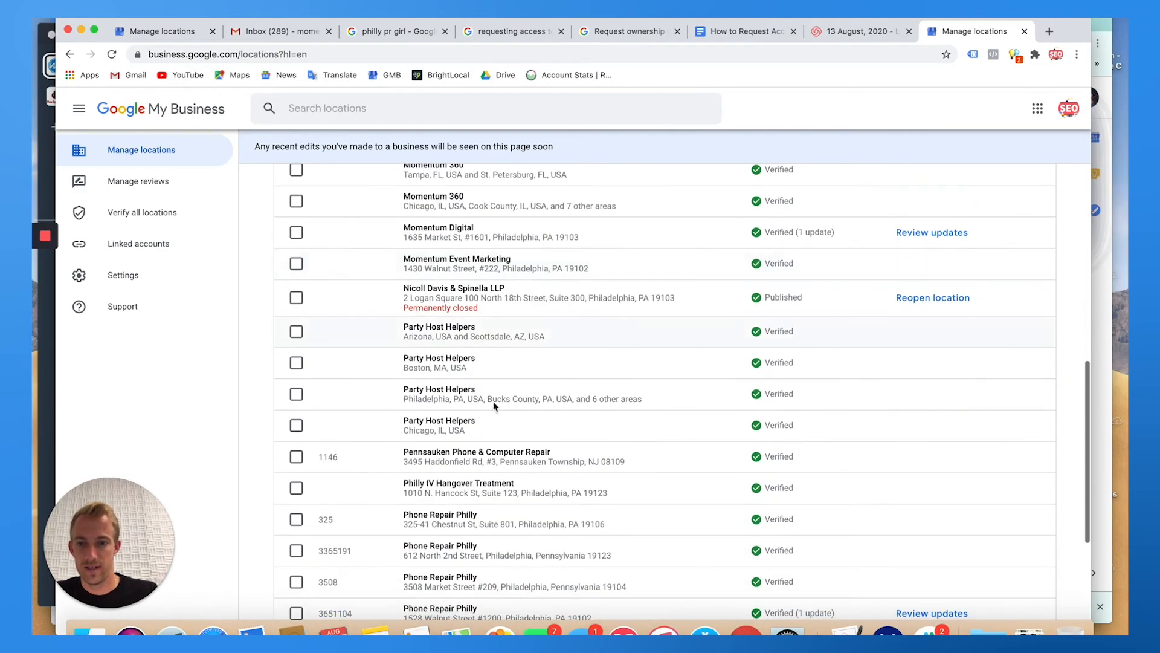
pyautogui.scroll(5, 475, 437)
pyautogui.scroll(5, 476, 436)
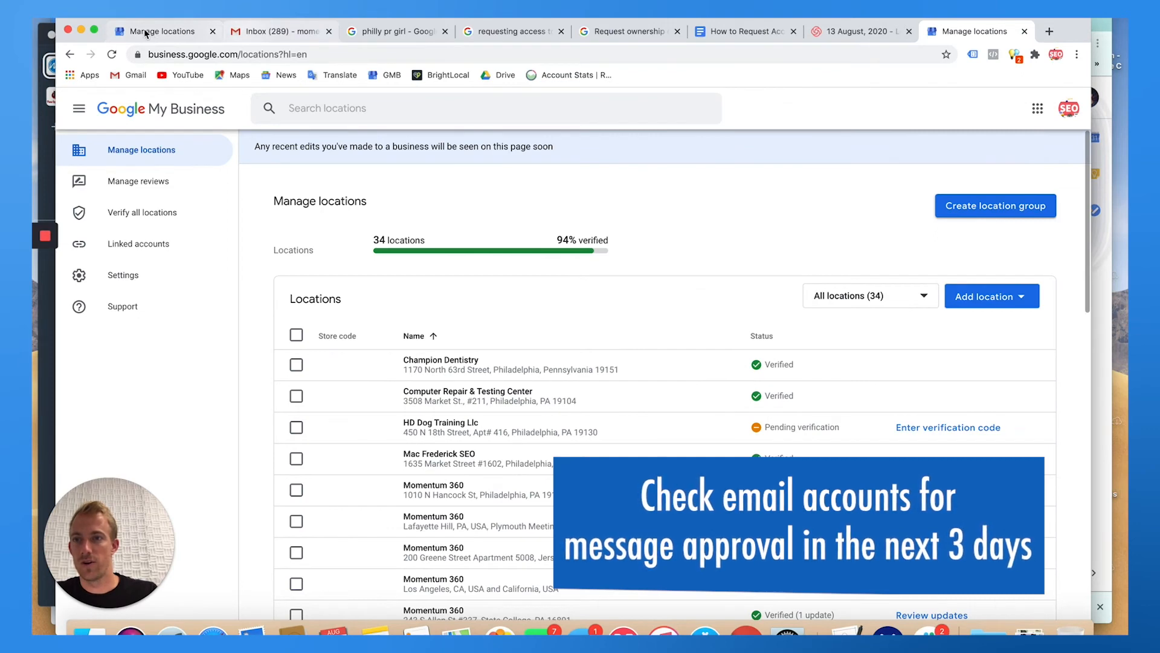
pyautogui.click(246, 32)
# Read the 'You're now a manager' email for Philly PR Girl and return to the inbox.
pyautogui.click(269, 35)
pyautogui.click(177, 32)
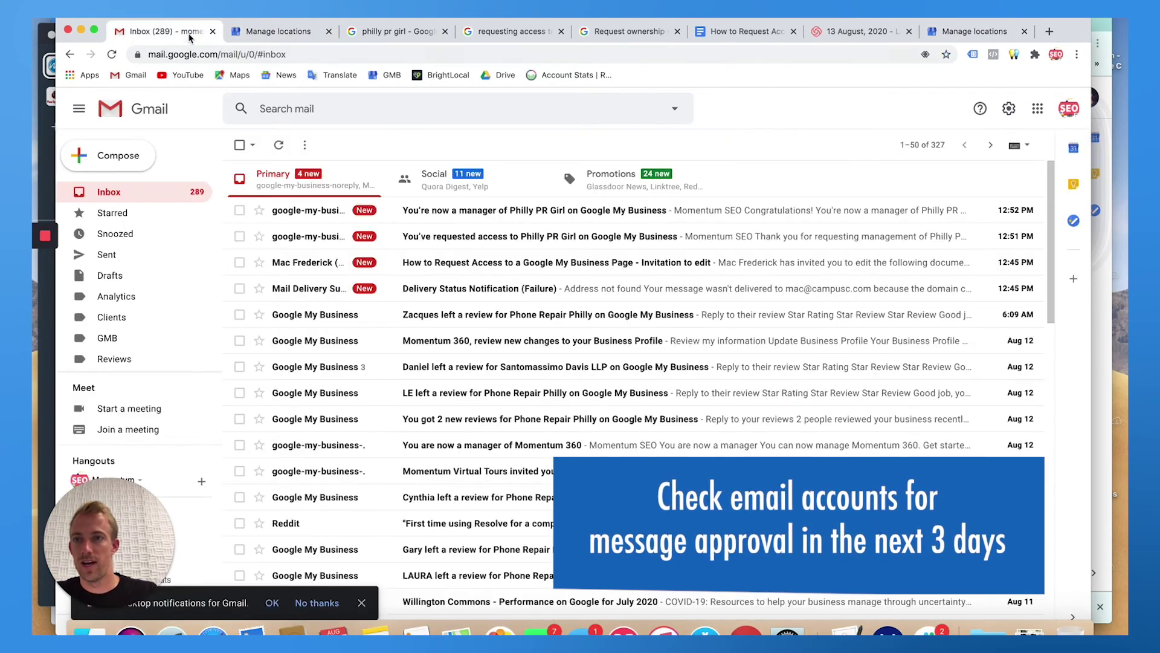
pyautogui.click(308, 210)
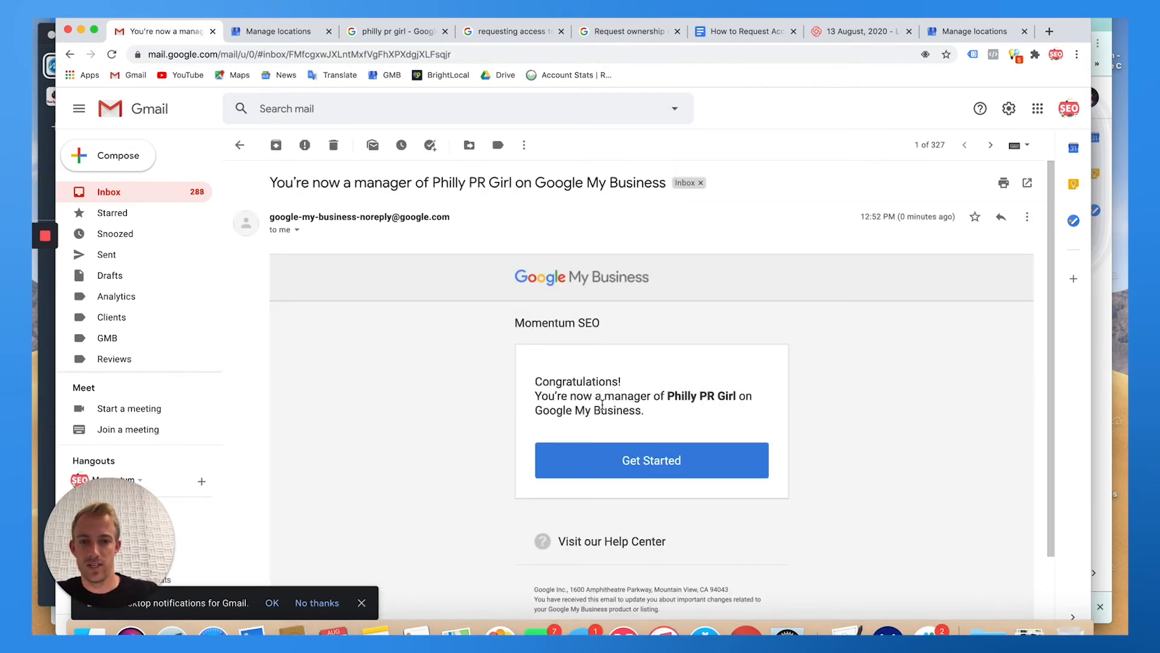
pyautogui.scroll(-3, 618, 382)
pyautogui.scroll(3, 619, 381)
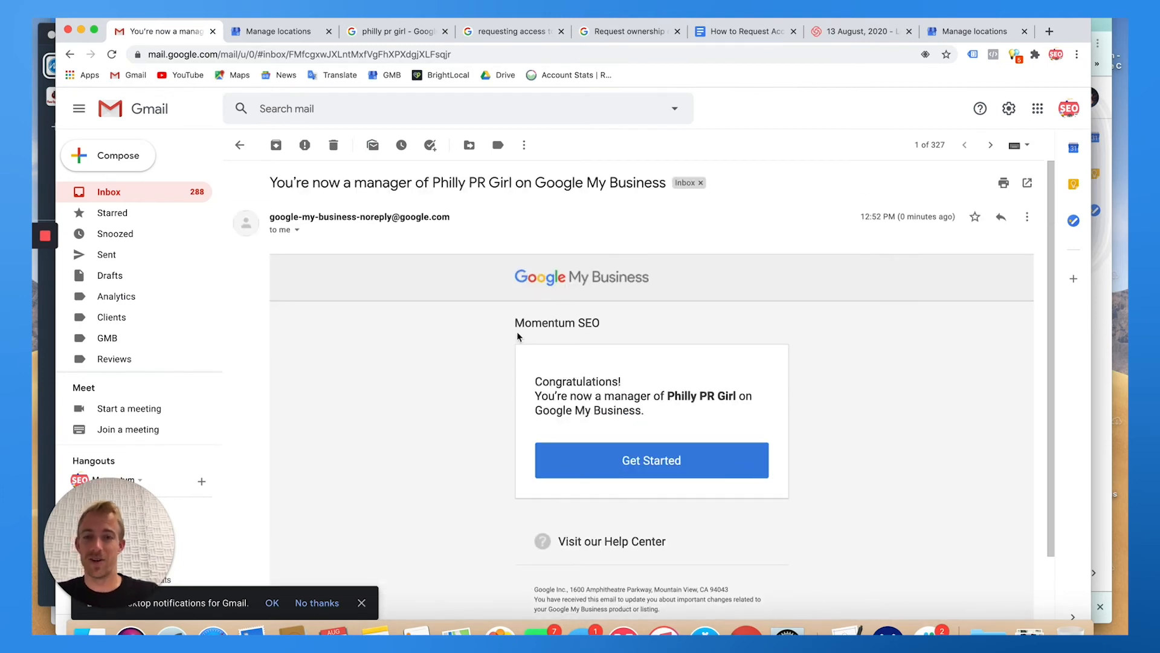
pyautogui.click(239, 145)
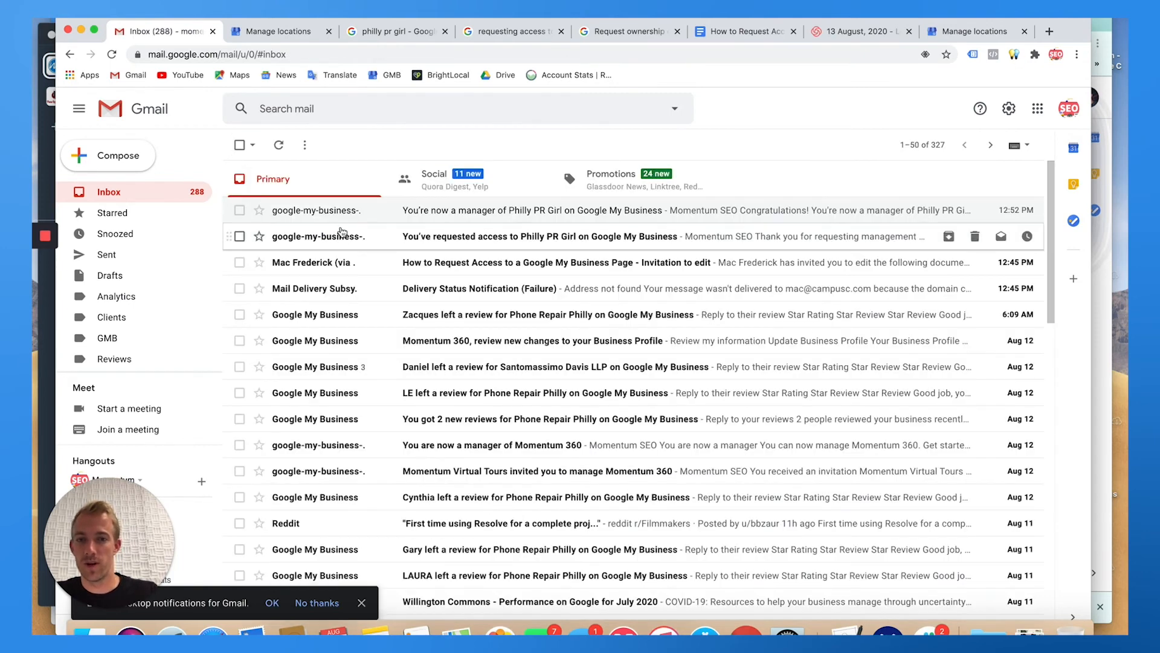
# Read the 'You've requested access' email, then reopen the manager confirmation email.
pyautogui.click(345, 237)
pyautogui.scroll(-1, 617, 390)
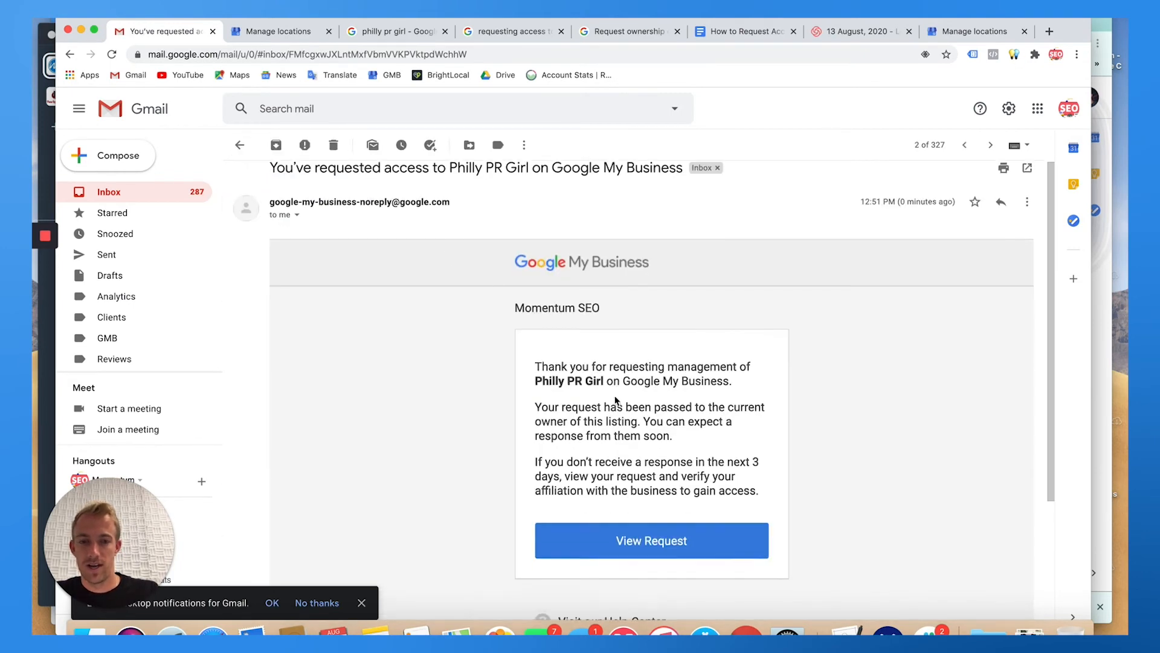
pyautogui.scroll(-1, 598, 372)
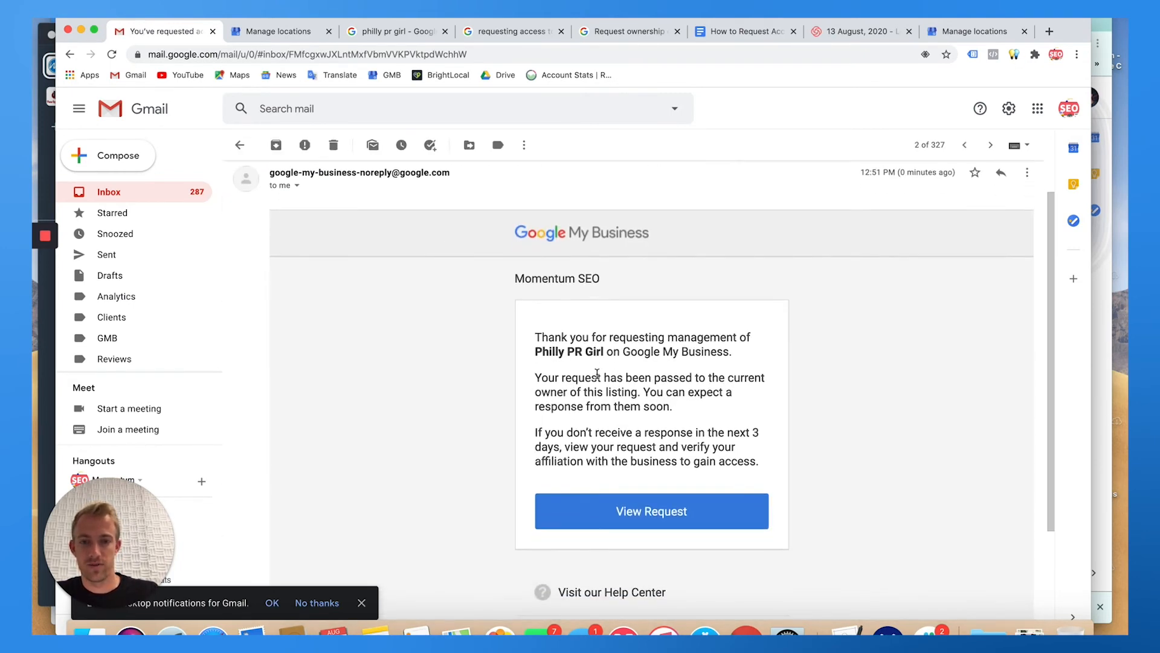
pyautogui.click(240, 145)
pyautogui.click(415, 210)
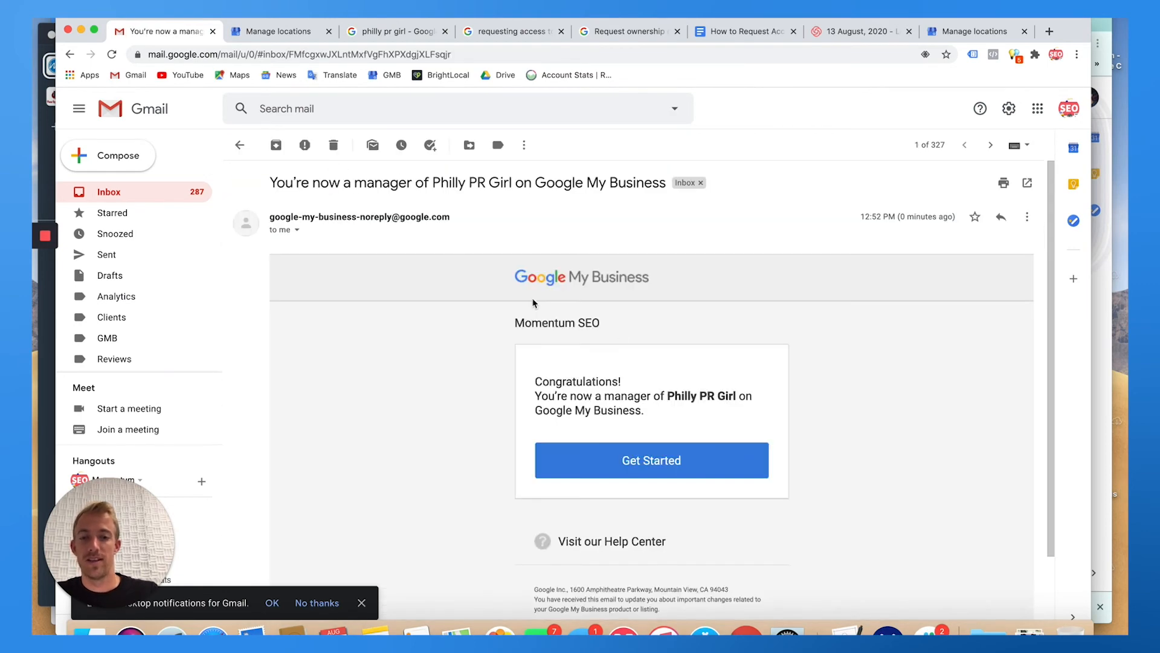
# Launch the Philly PR Girl dashboard via Get Started and look over its views and reviews.
pyautogui.click(646, 460)
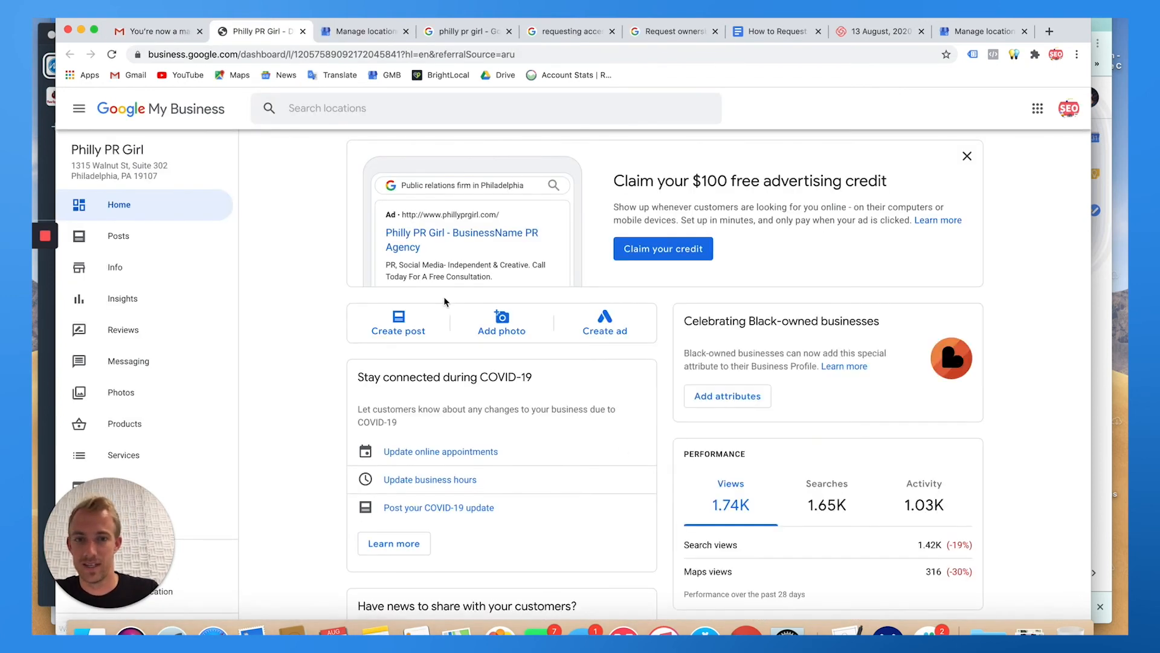
pyautogui.scroll(-3, 440, 296)
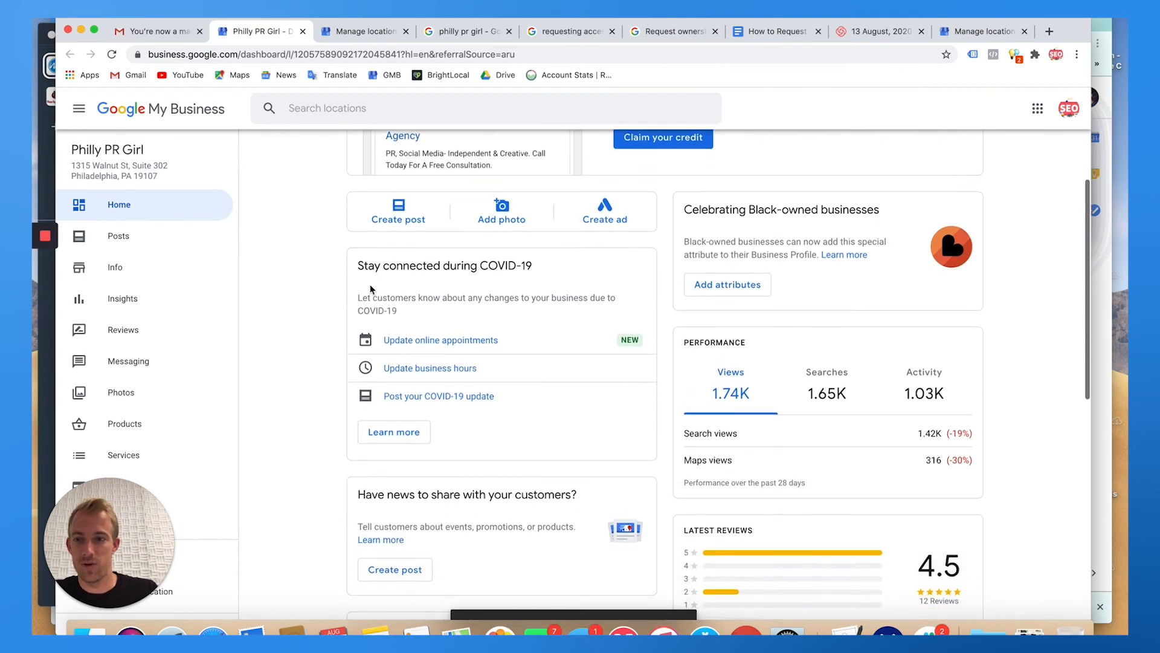
pyautogui.scroll(-3, 150, 336)
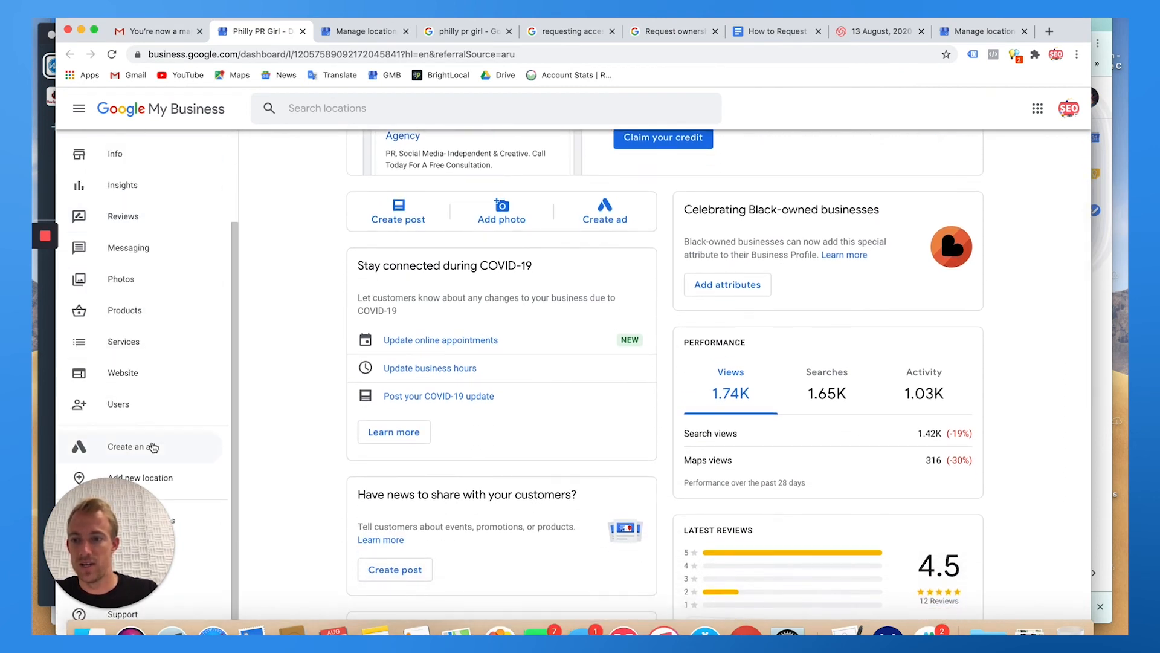
pyautogui.moveTo(109, 543); pyautogui.dragTo(233, 519)
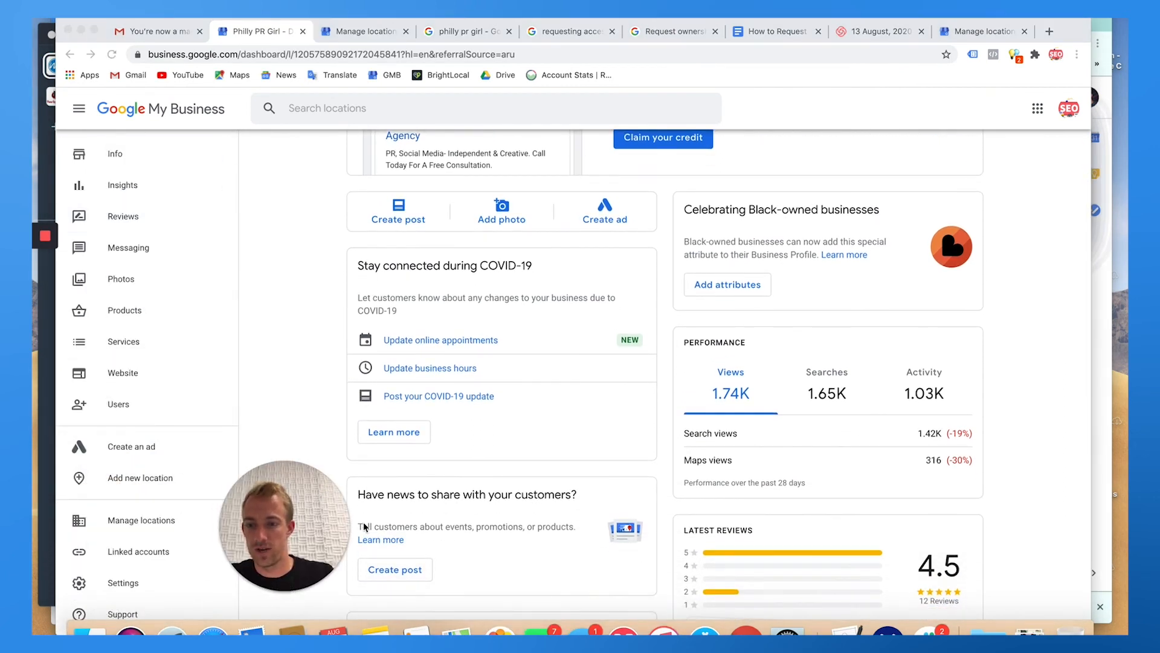
pyautogui.scroll(3, 336, 406)
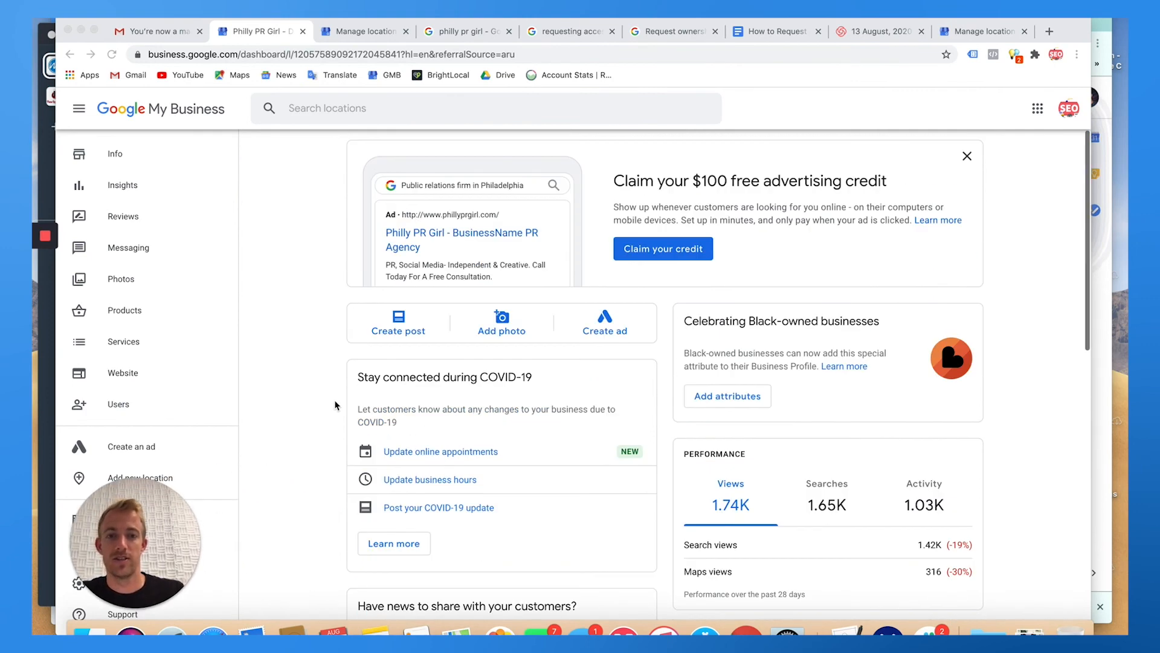